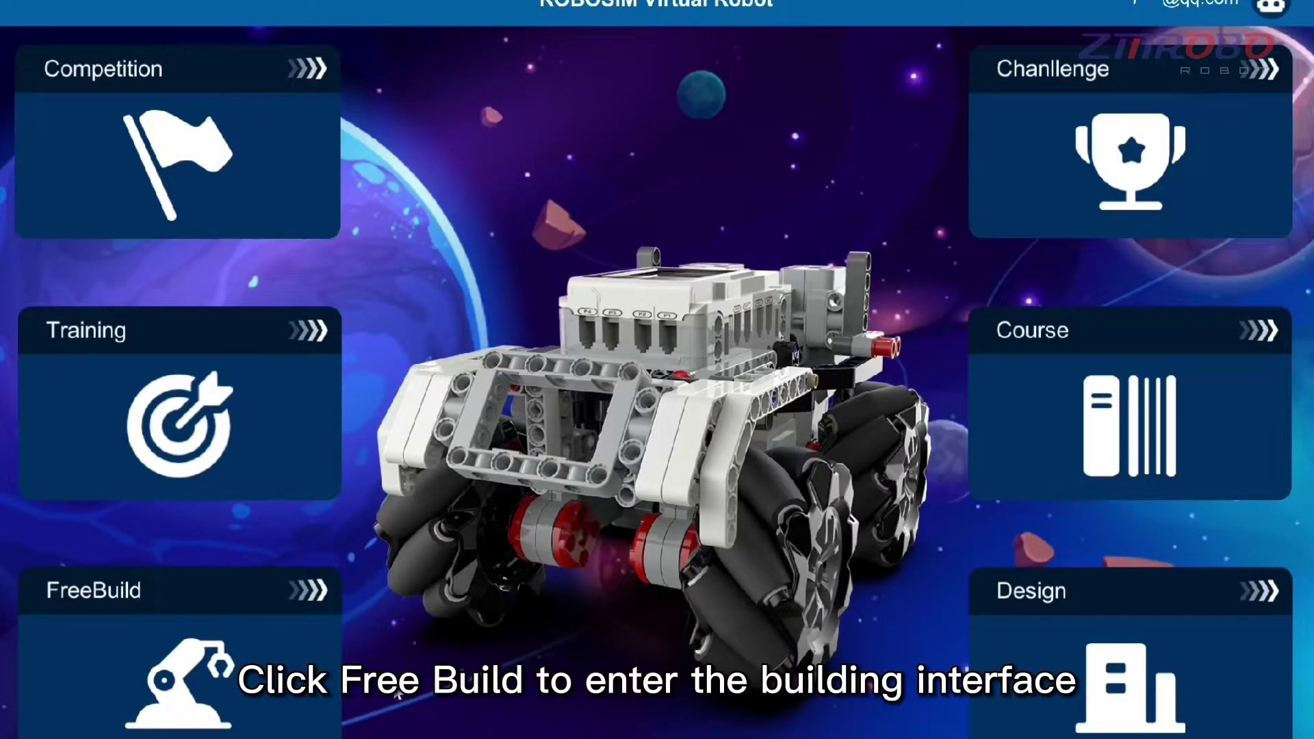
# Open the FreeBuild workspace from the RoboSim home screen
pyautogui.click(268, 654)
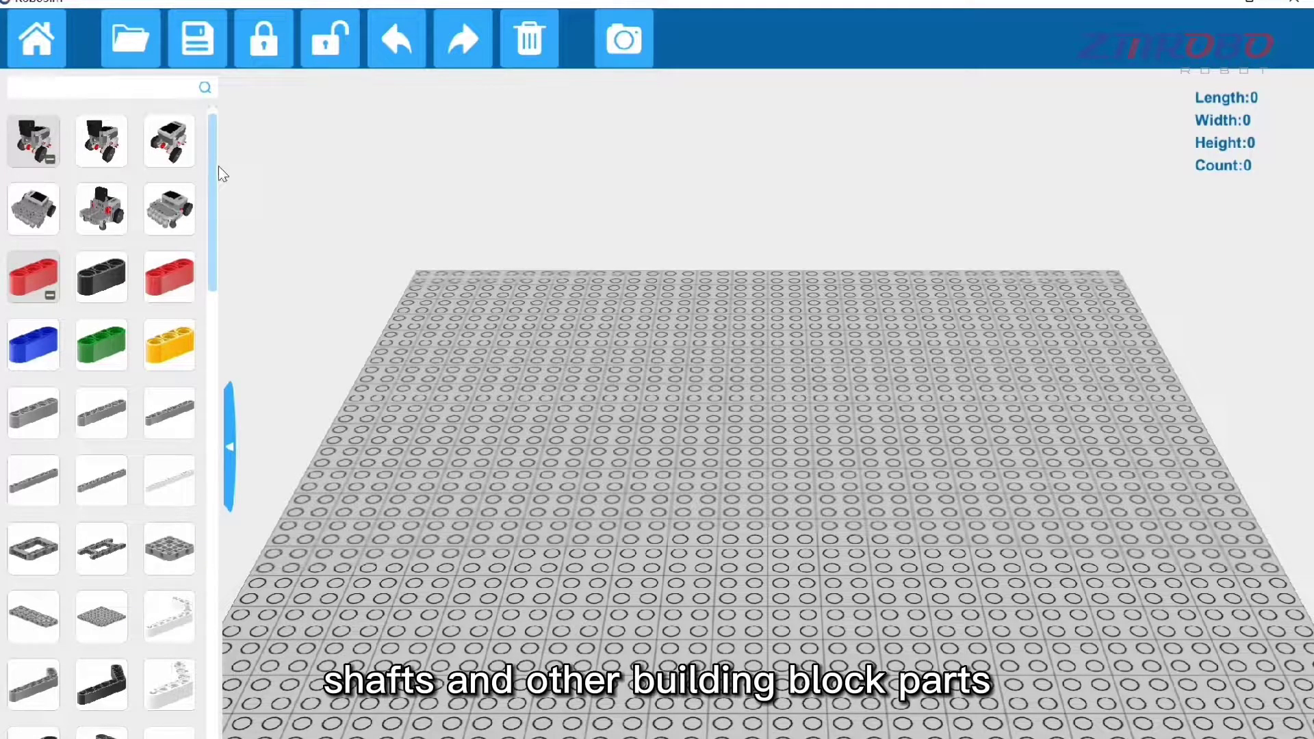
# Scroll the parts library and widen its panel to four parts per row
pyautogui.moveTo(219, 165); pyautogui.dragTo(217, 548)
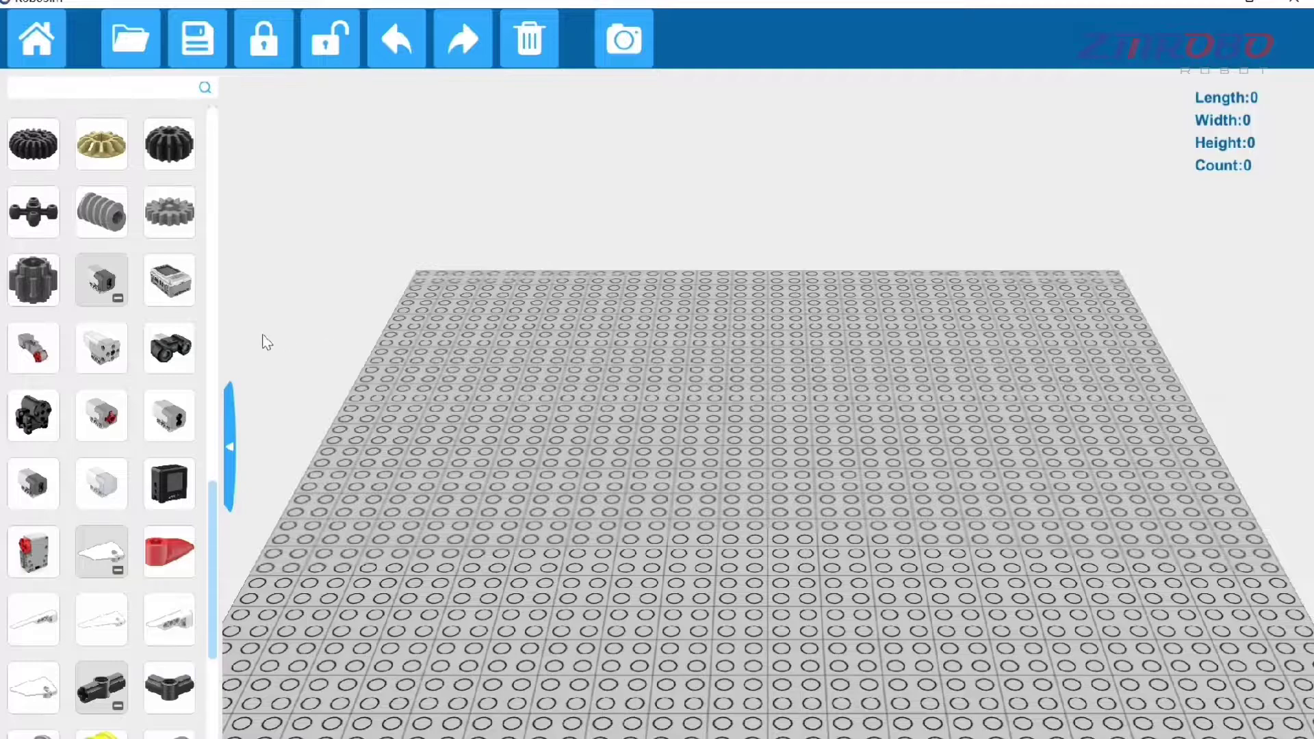
pyautogui.moveTo(223, 346); pyautogui.dragTo(317, 351)
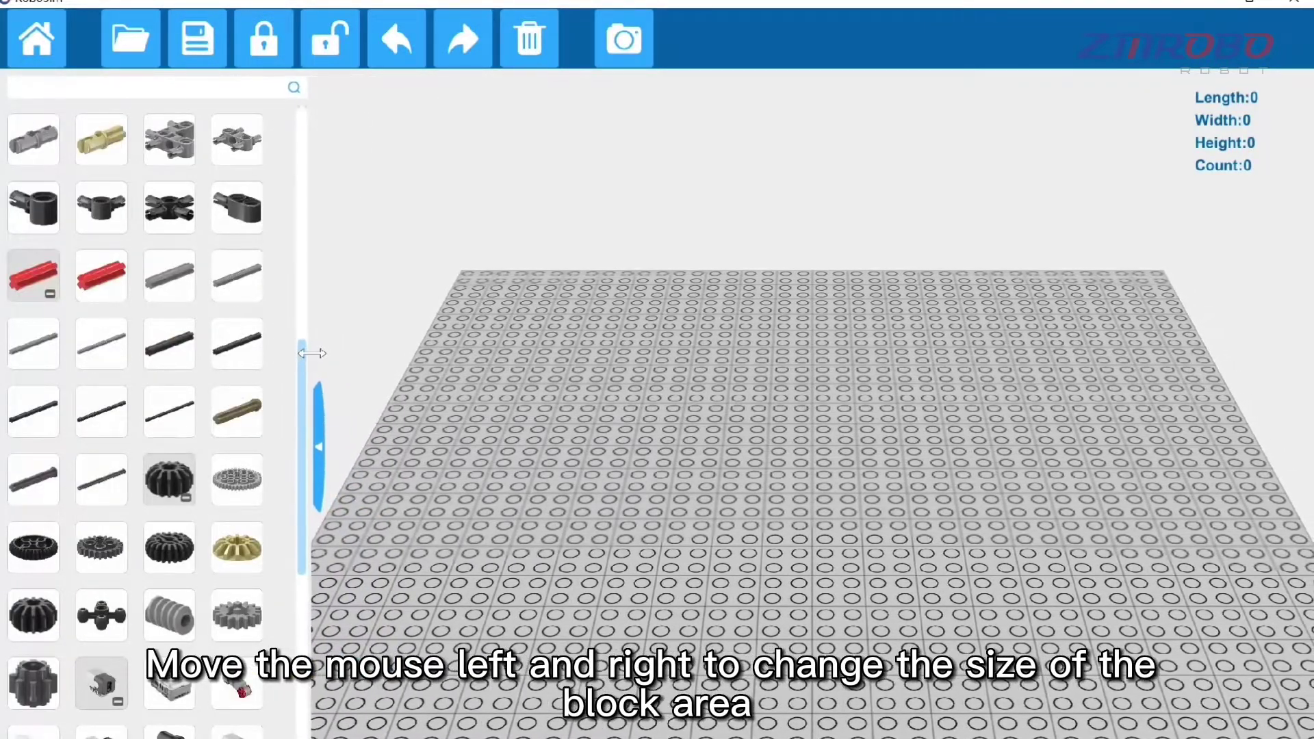
pyautogui.scroll(5, 141, 339)
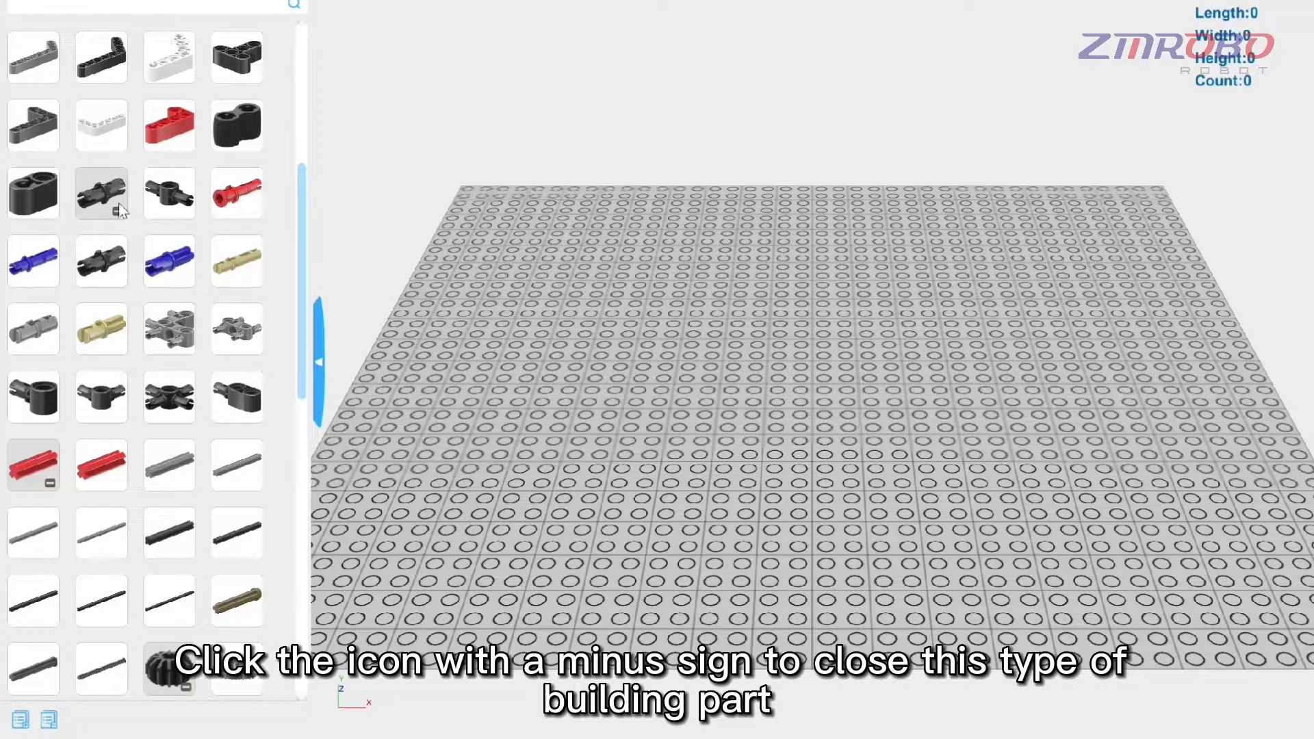
pyautogui.click(117, 204)
pyautogui.click(117, 205)
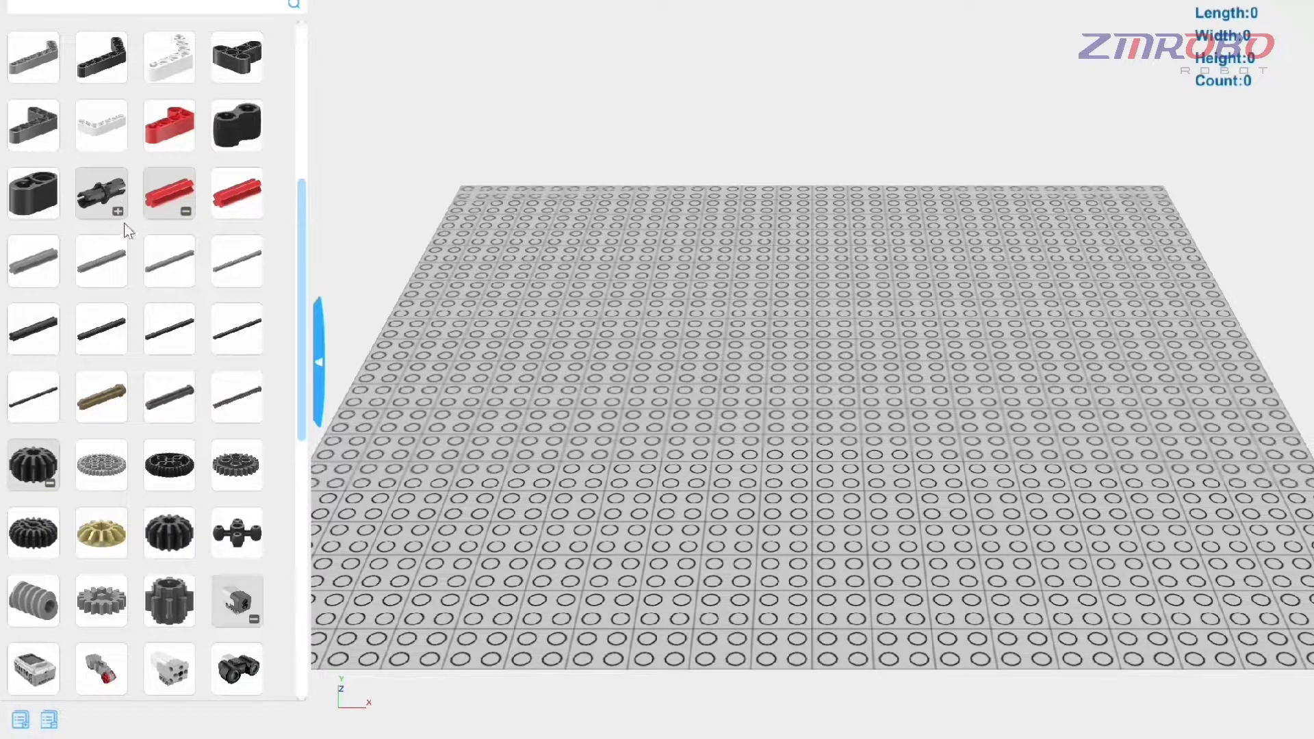
pyautogui.click(112, 187)
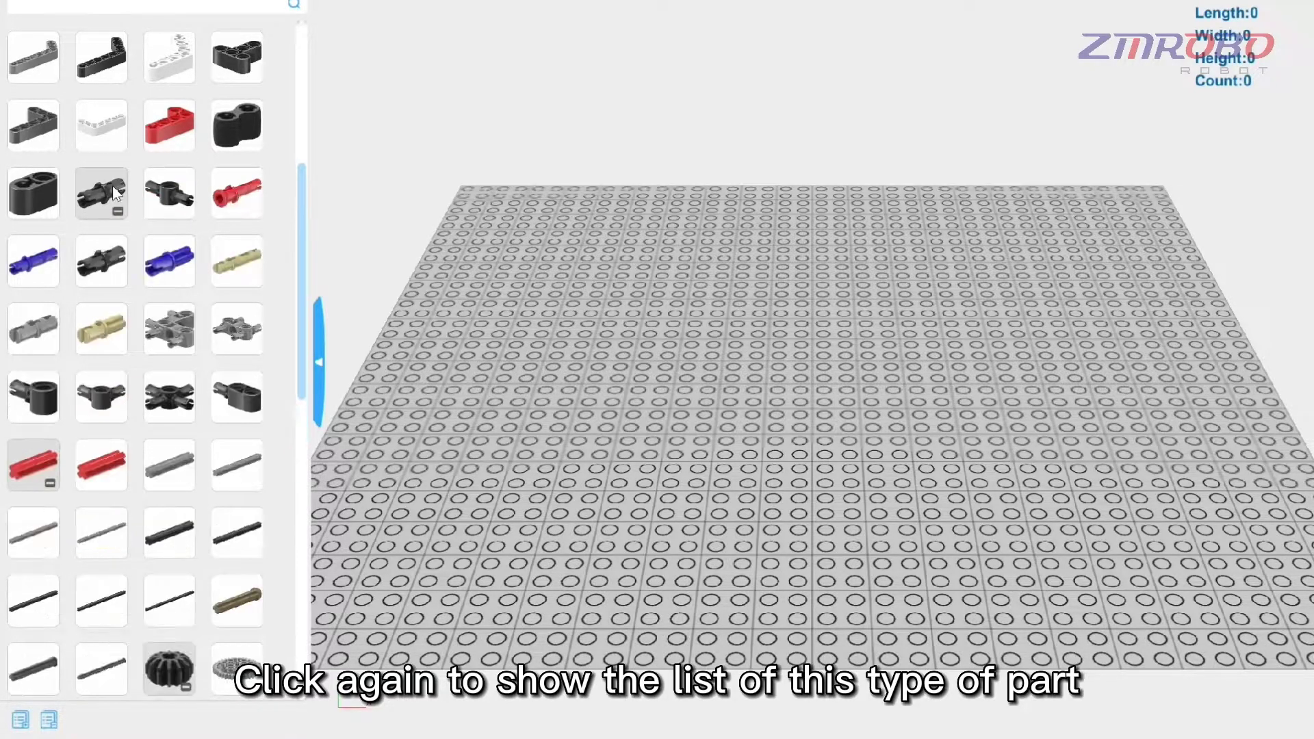
pyautogui.click(49, 720)
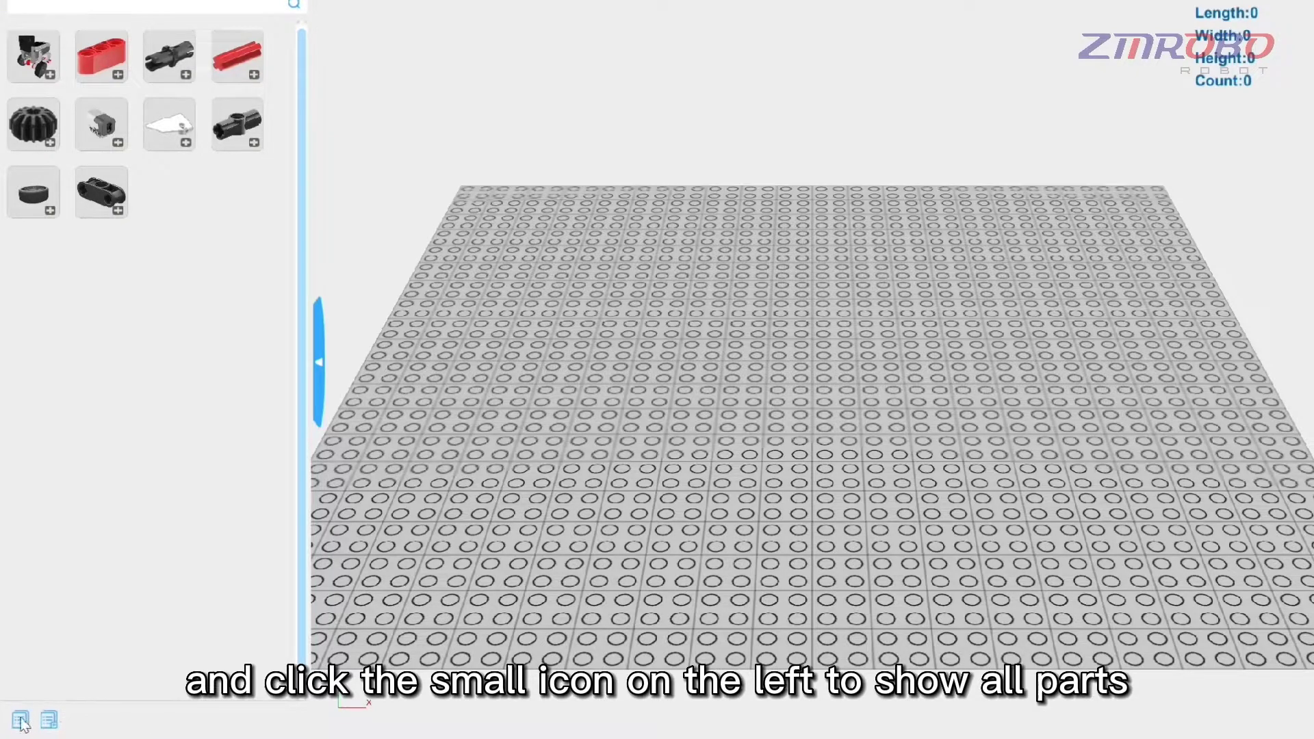
pyautogui.click(21, 720)
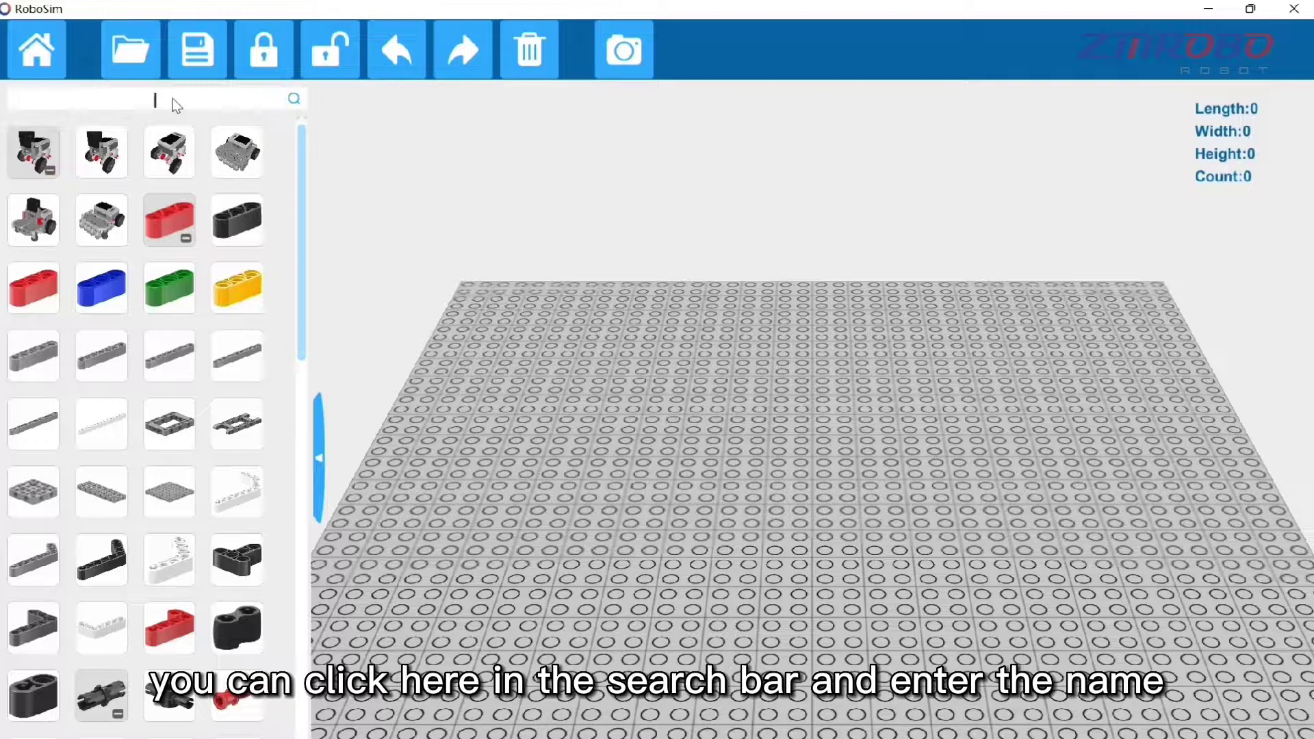
pyautogui.write('gear')
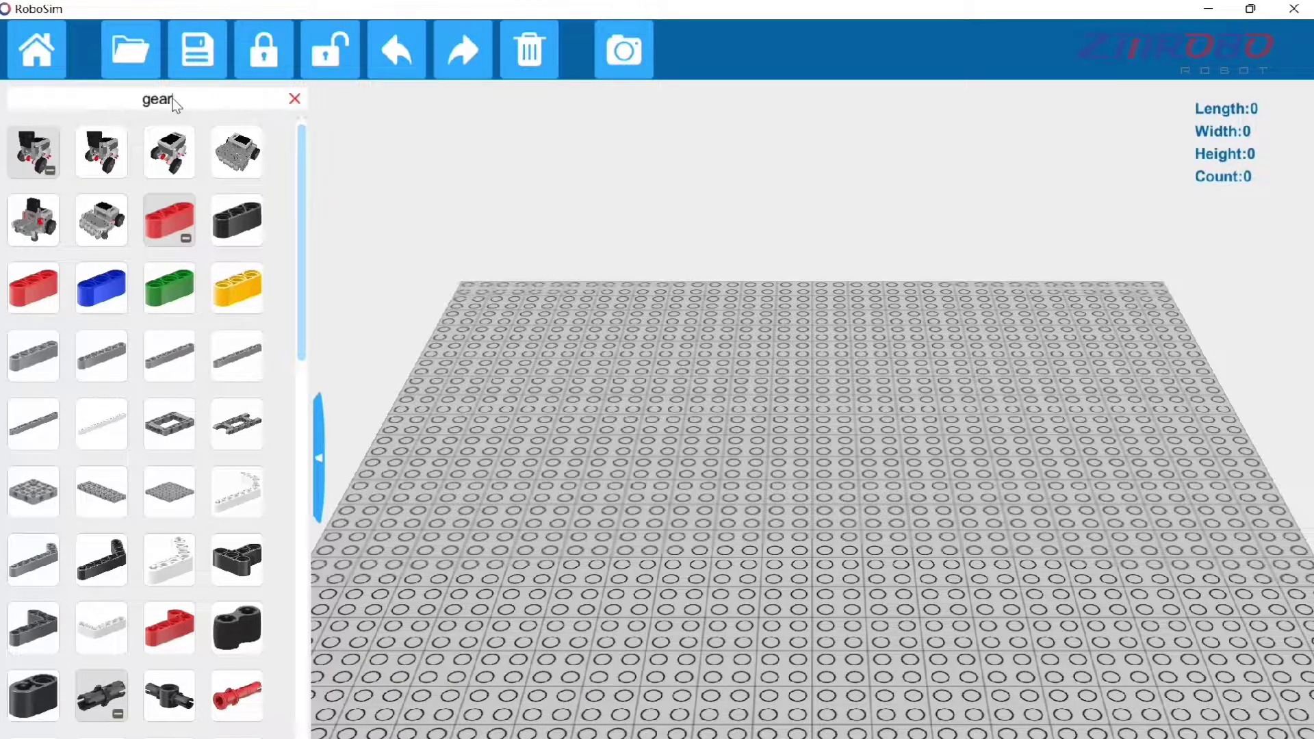
pyautogui.press('Return')
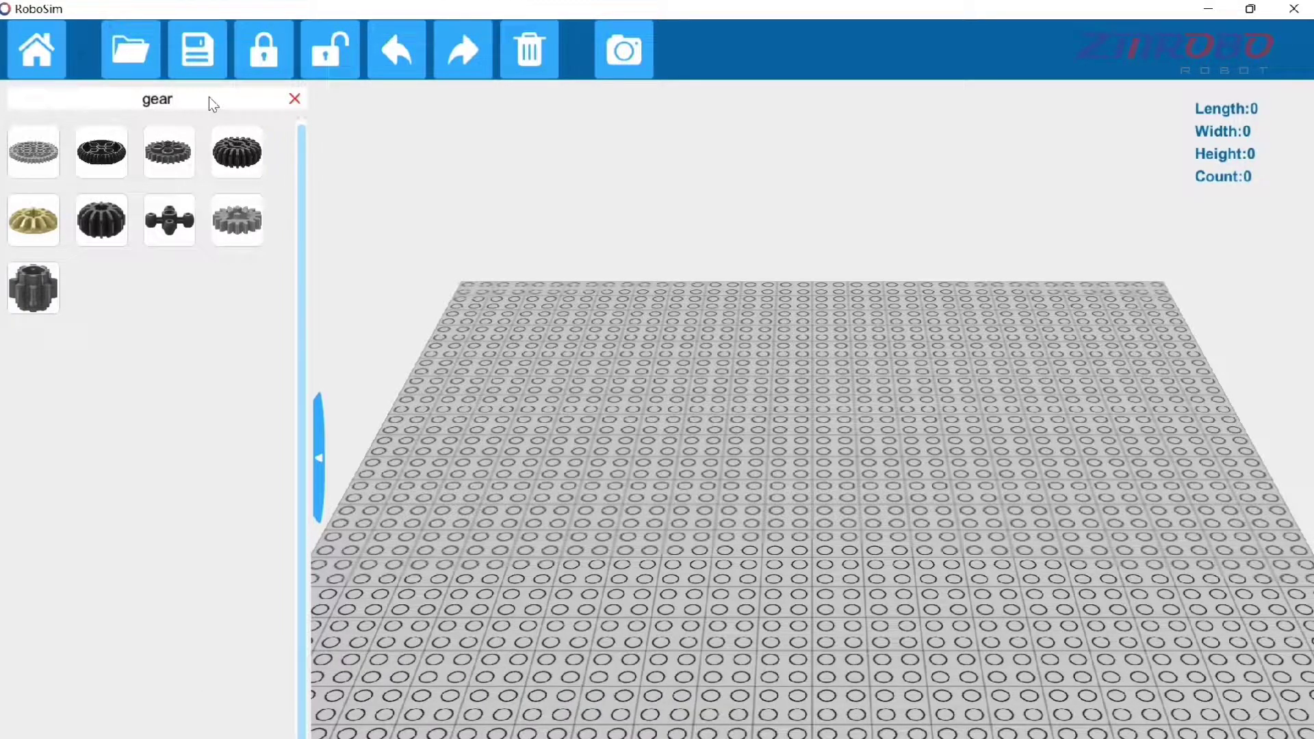
pyautogui.press('BackSpace')
pyautogui.press('BackSpace')
pyautogui.press('BackSpace')
pyautogui.press('BackSpace')
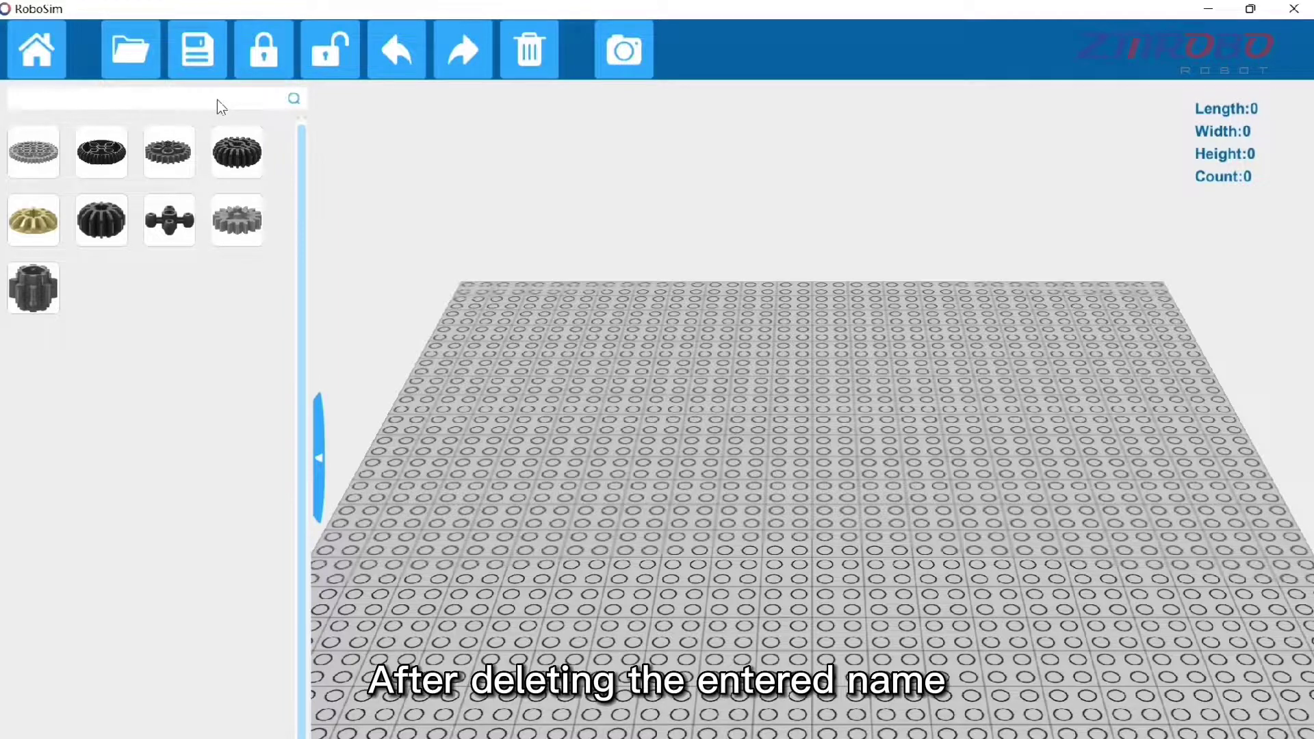
pyautogui.press('Return')
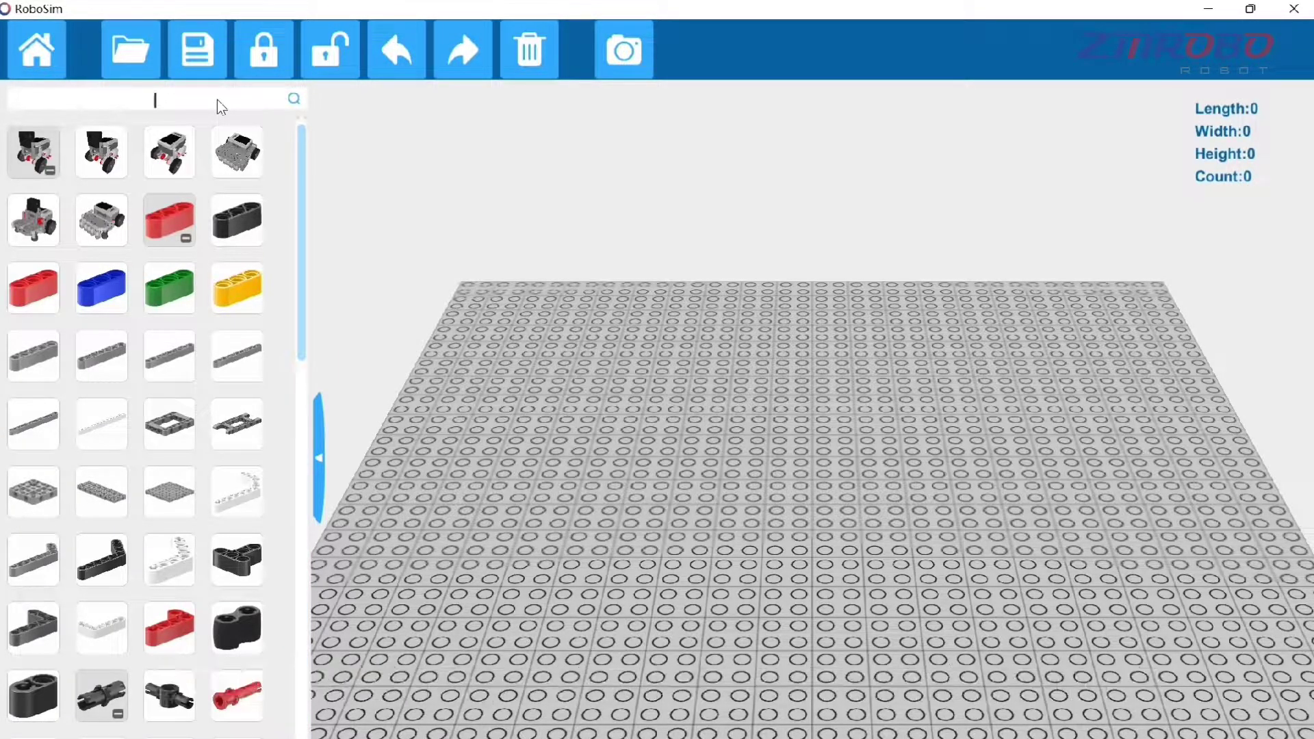
# Place a box beam on the baseplate and zoom in on it
pyautogui.click(177, 426)
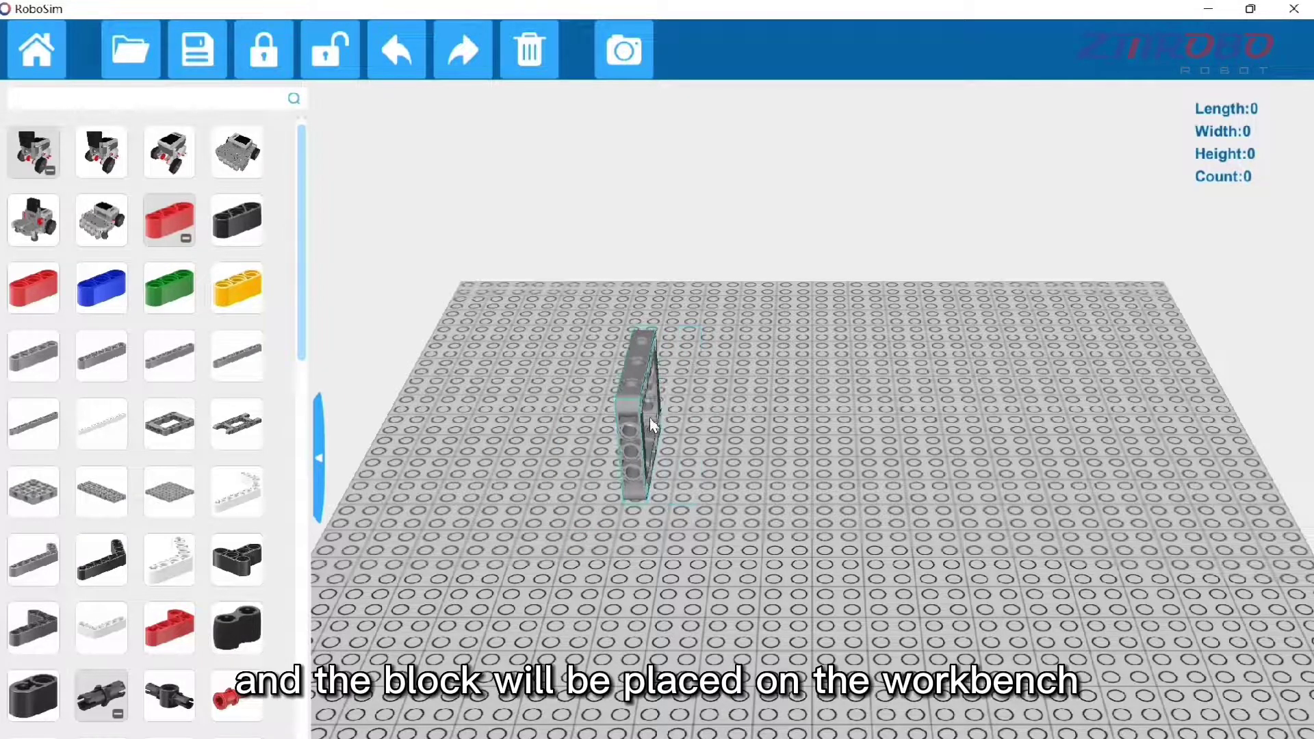
pyautogui.click(810, 434)
pyautogui.moveTo(1033, 541); pyautogui.dragTo(704, 552, button='right')
pyautogui.scroll(5, 704, 551)
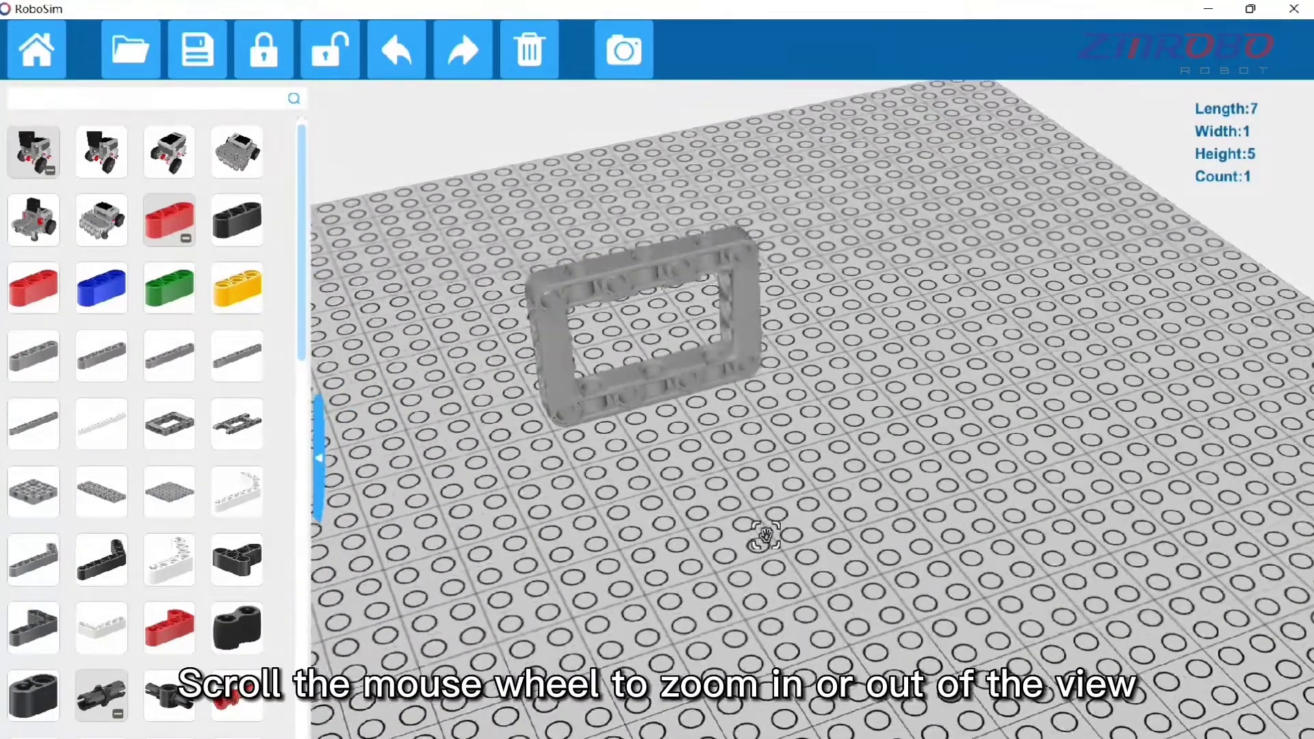
pyautogui.moveTo(766, 536)
pyautogui.mouseDown(button='middle')
pyautogui.moveTo(830, 531)
pyautogui.moveTo(731, 547)
pyautogui.moveTo(756, 505)
pyautogui.moveTo(763, 568)
pyautogui.moveTo(760, 543)
pyautogui.mouseUp(button='middle')
pyautogui.scroll(2, 757, 301)
# Rotate the box beam upright to Euler angles X 0, Y 0, Z 270
pyautogui.click(757, 301)
pyautogui.click(755, 291)
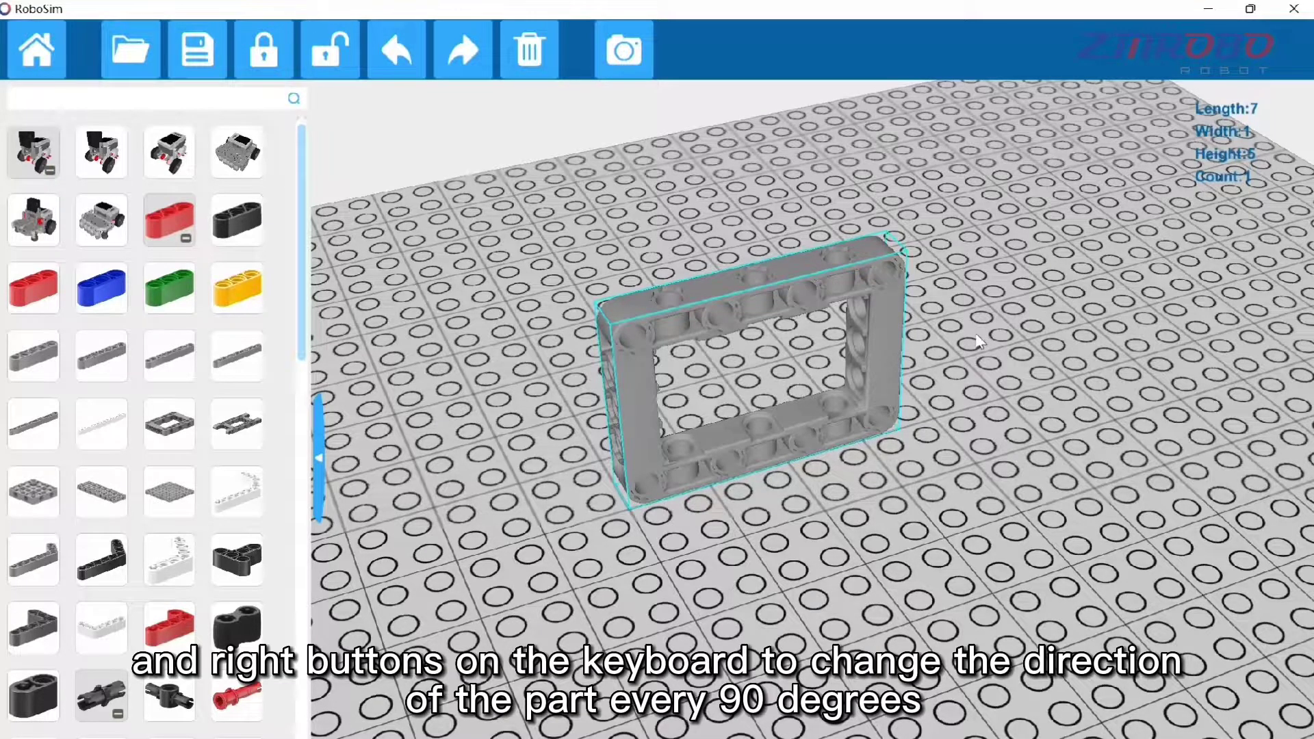
pyautogui.press('Right')
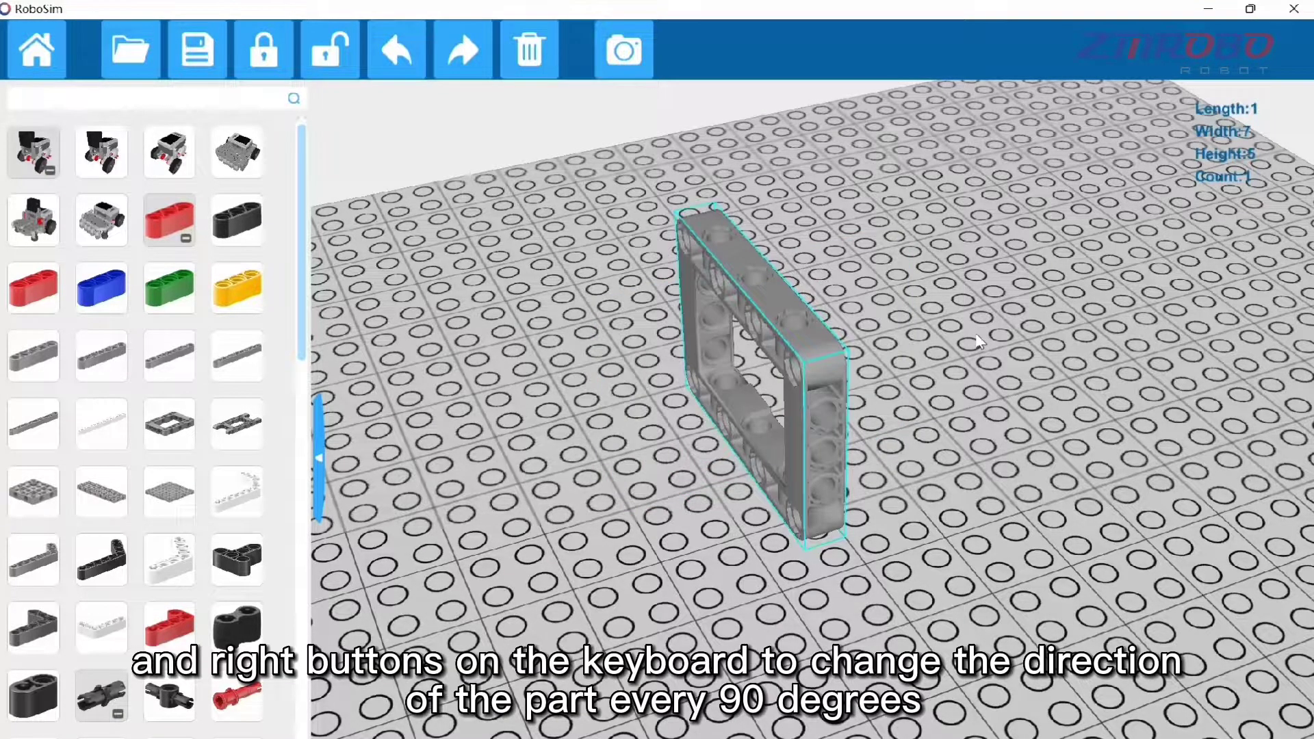
pyautogui.press('Up')
pyautogui.press('Right')
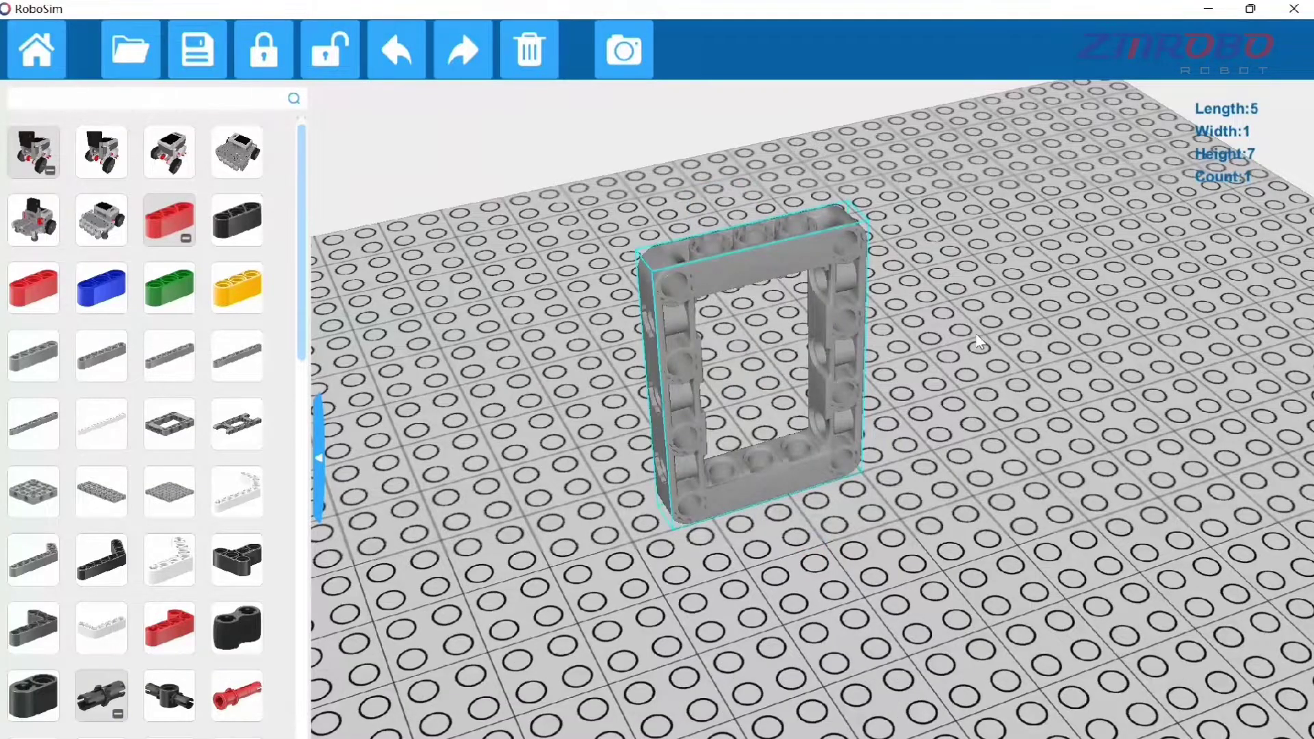
pyautogui.rightClick(816, 402)
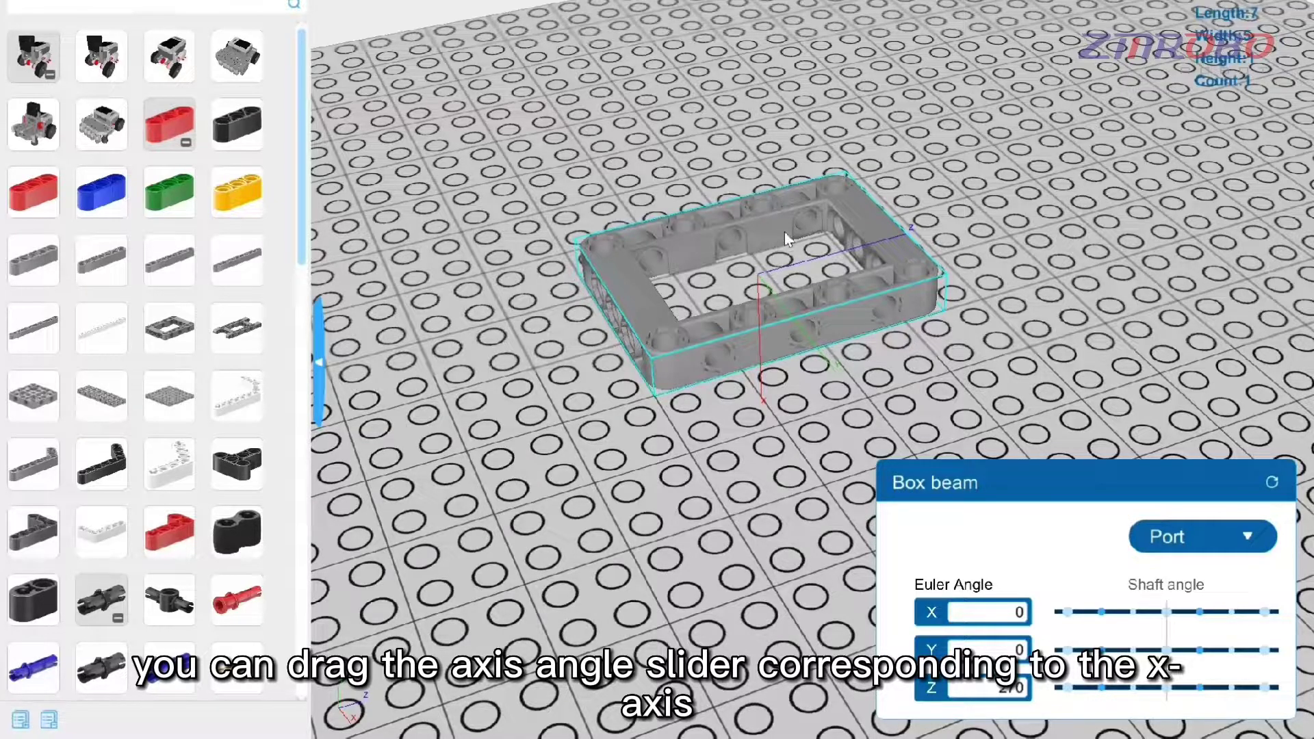
# Tilt the box beam 45° so its Y Euler angle reads 315, then deselect
pyautogui.moveTo(1114, 611); pyautogui.dragTo(1144, 616)
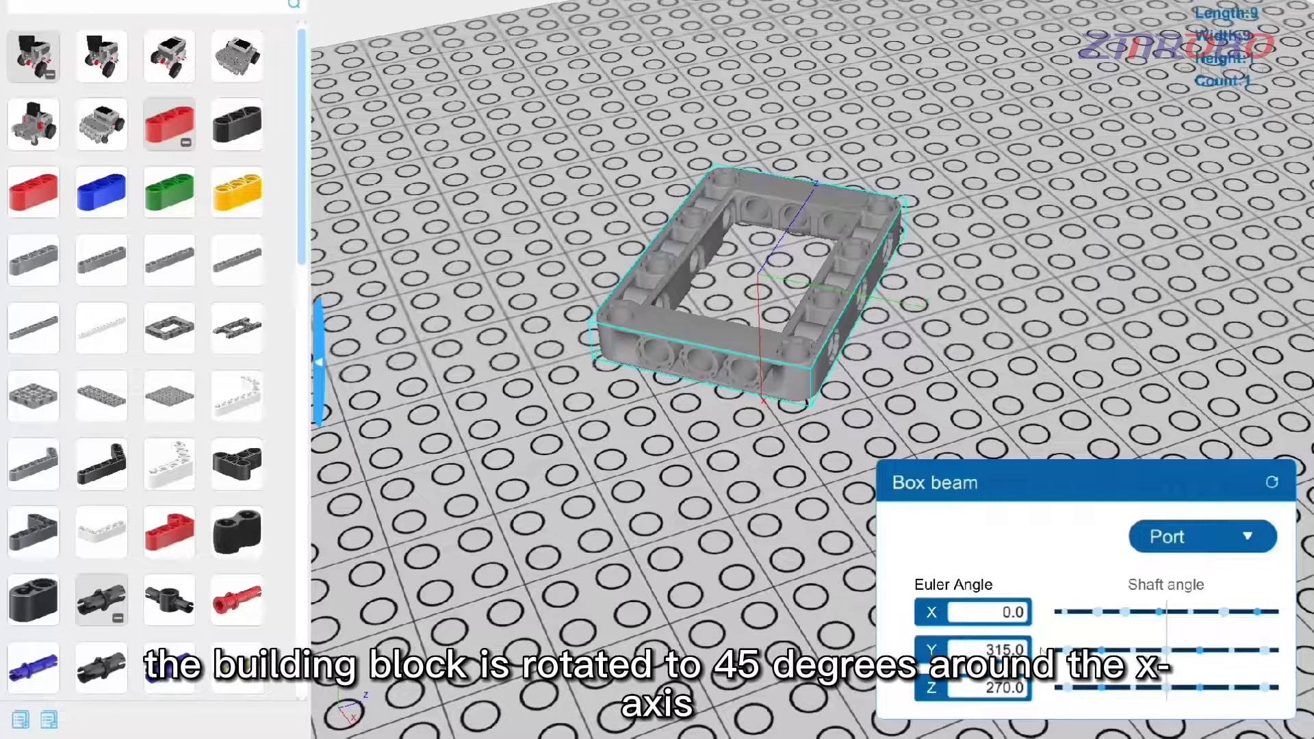
pyautogui.click(1065, 367)
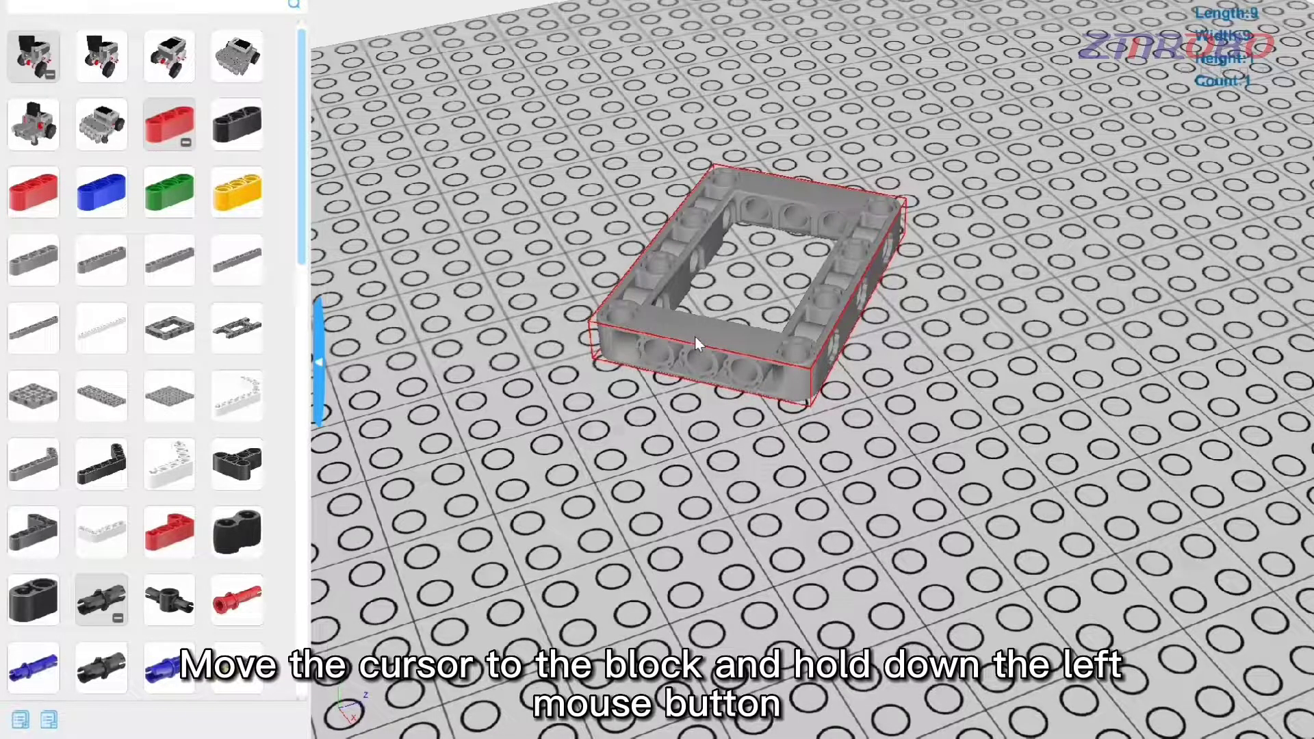
# Move the tilted box beam left, then delete it, leaving 0 parts
pyautogui.moveTo(695, 335); pyautogui.dragTo(577, 344)
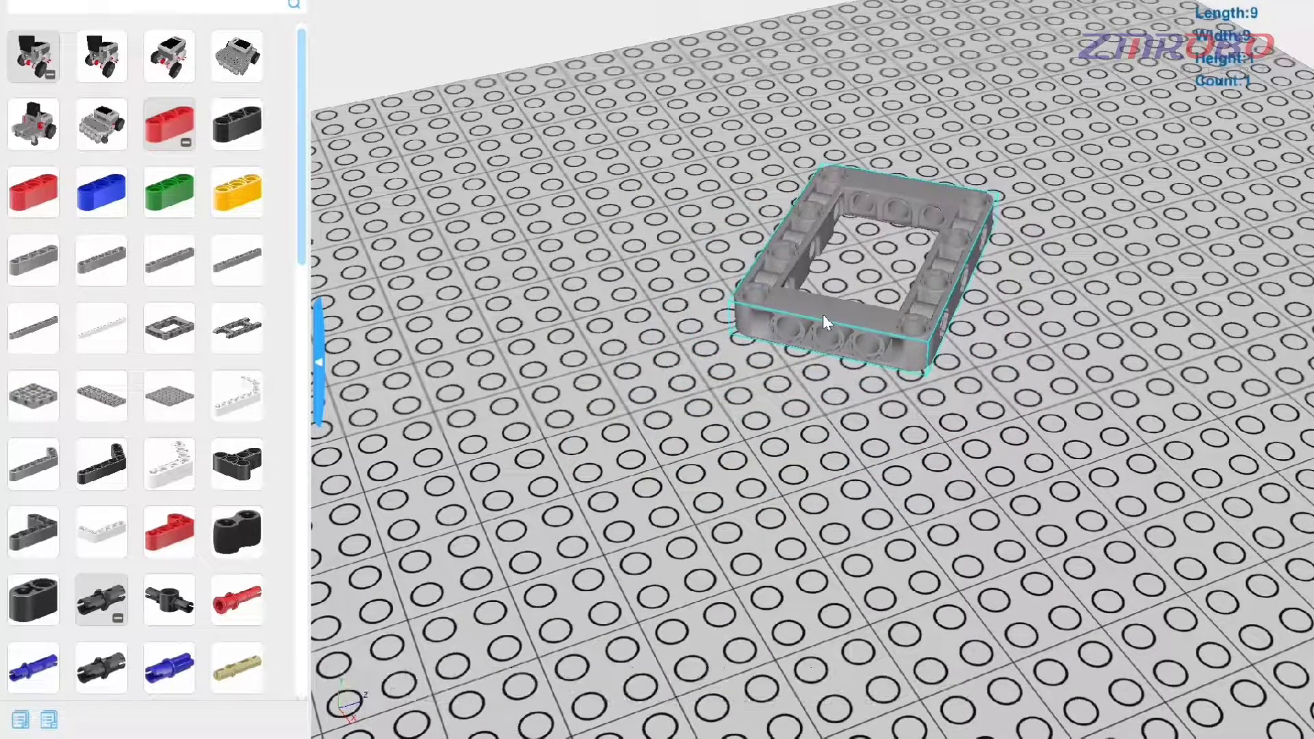
pyautogui.click(821, 315)
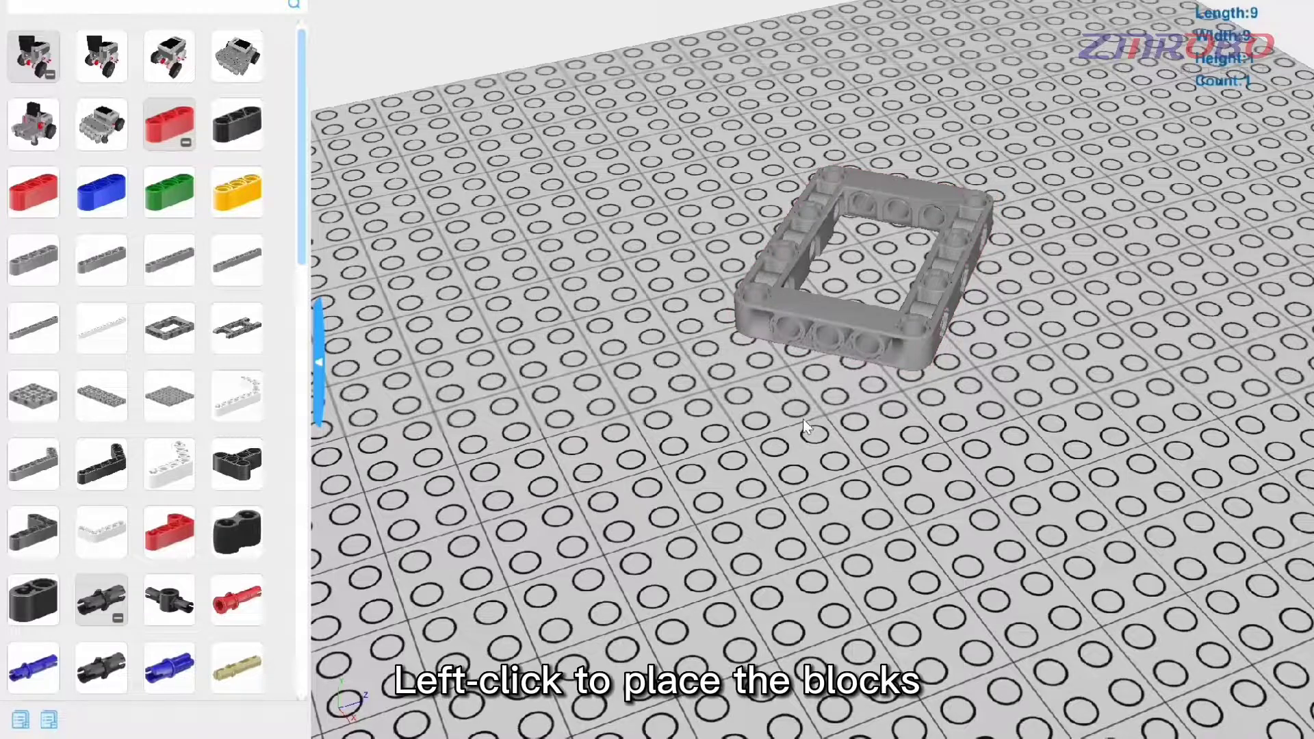
pyautogui.click(828, 328)
pyautogui.press('Delete')
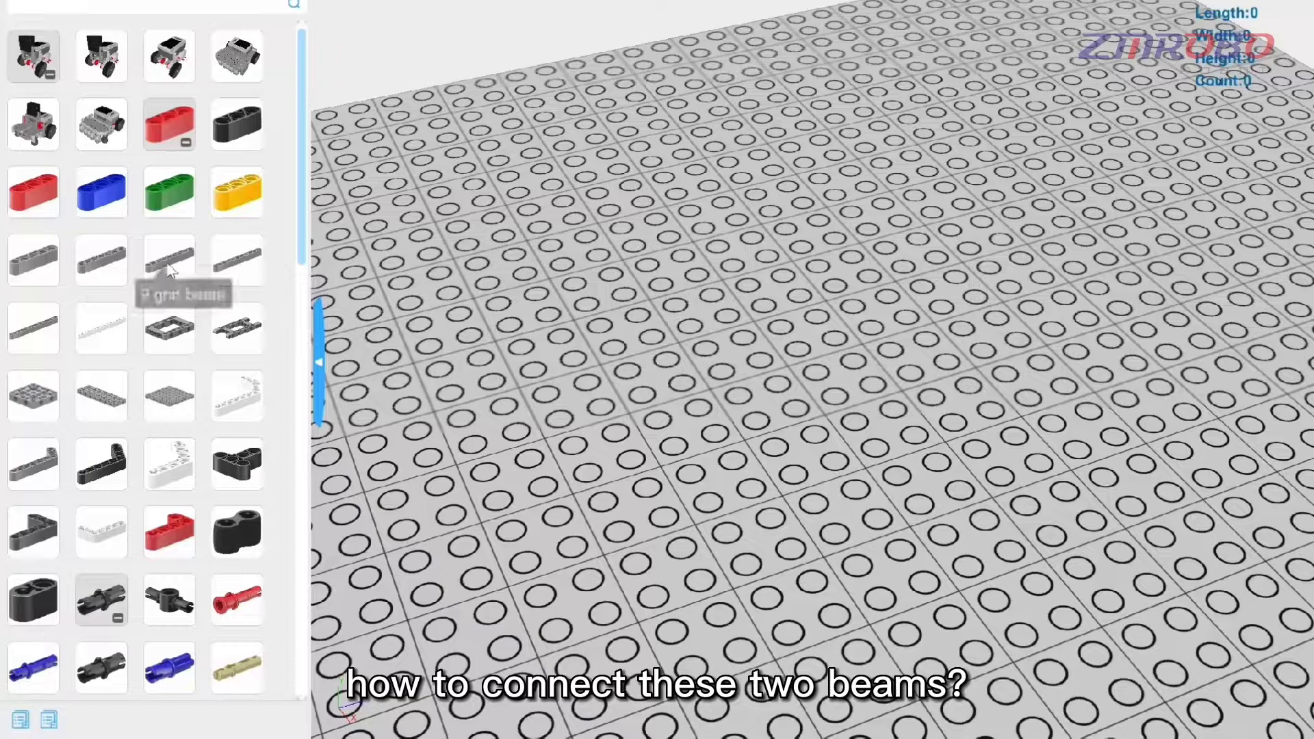
# Snap two black pins into the L-beam's holes and attach the grey beam onto them
pyautogui.moveTo(171, 272); pyautogui.dragTo(647, 406)
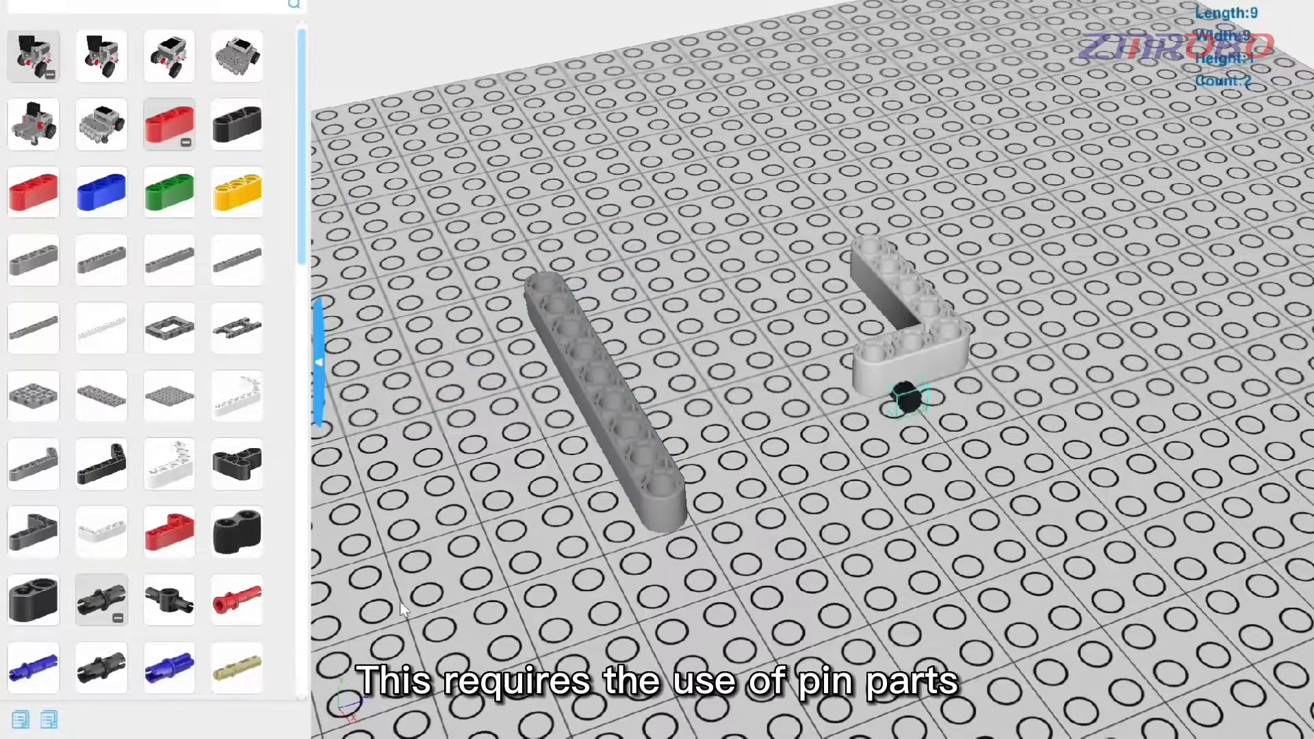
pyautogui.moveTo(903, 397); pyautogui.dragTo(892, 570)
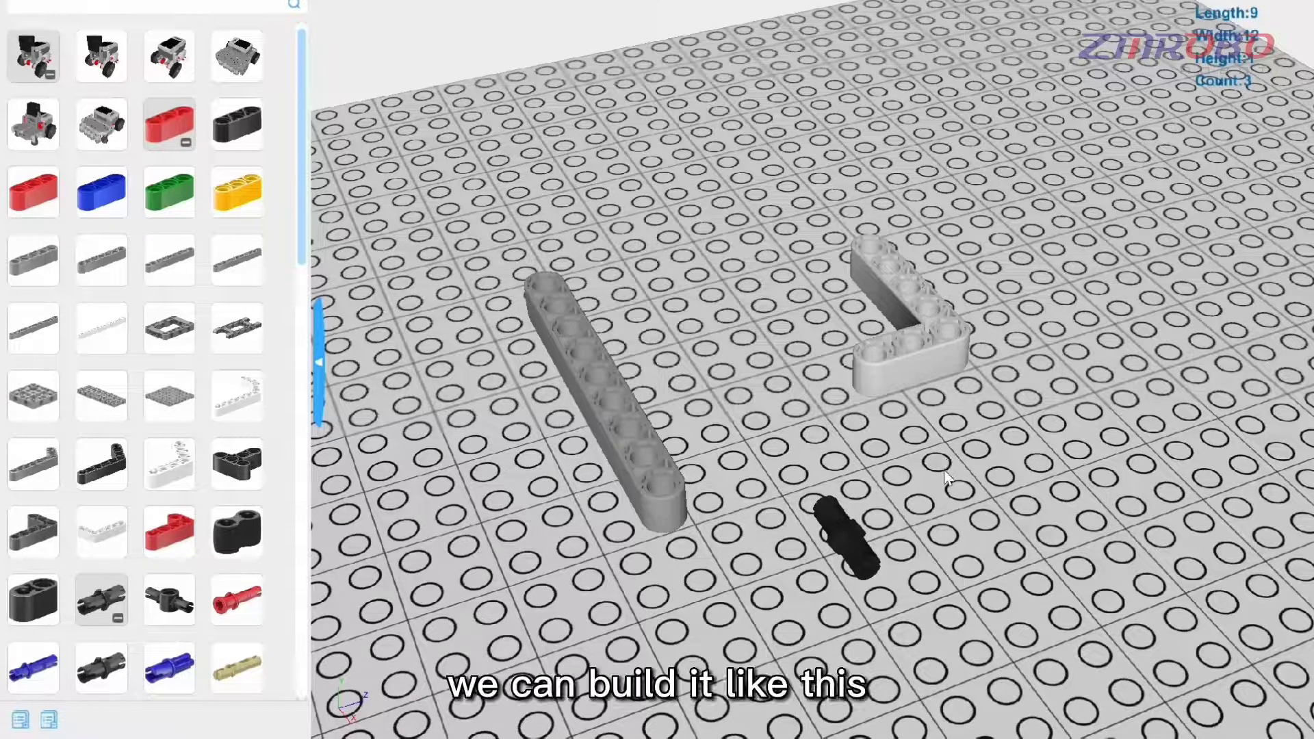
pyautogui.moveTo(948, 470); pyautogui.dragTo(931, 444)
pyautogui.click(815, 339)
pyautogui.moveTo(814, 339); pyautogui.dragTo(812, 315)
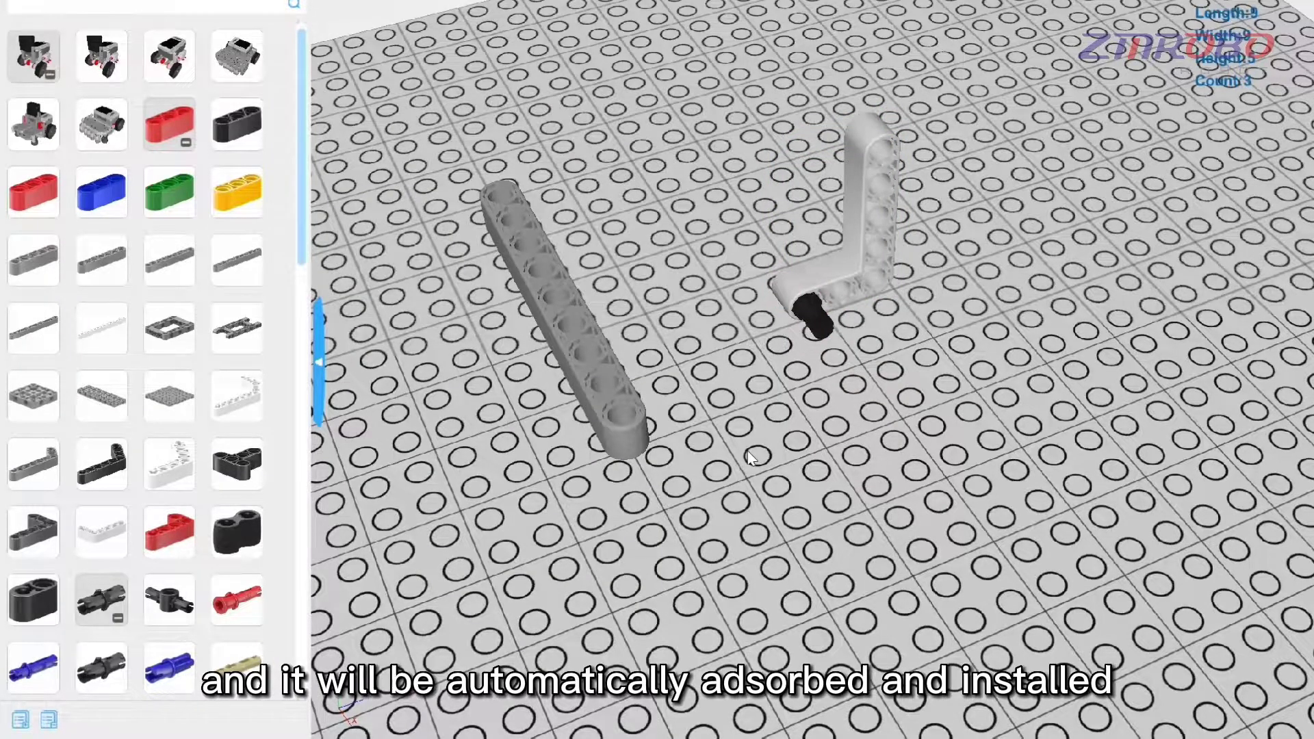
pyautogui.click(103, 674)
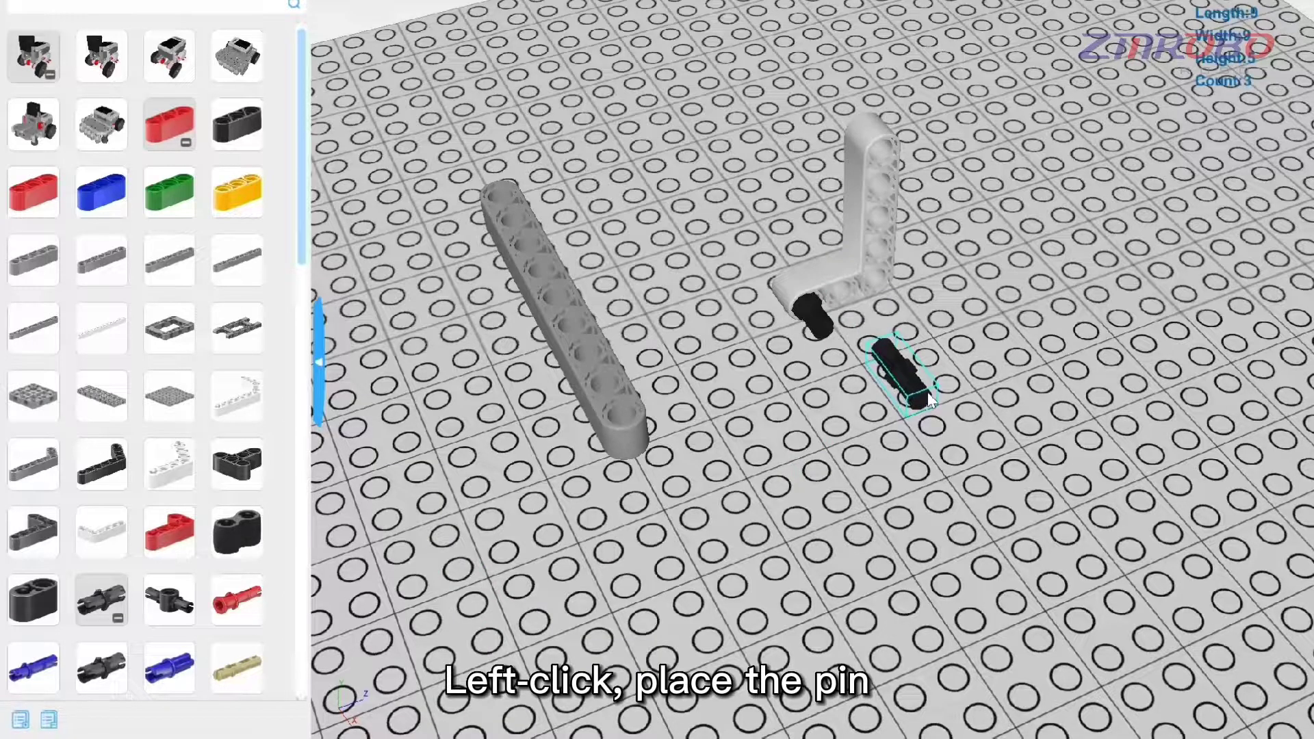
pyautogui.moveTo(929, 353); pyautogui.dragTo(885, 308)
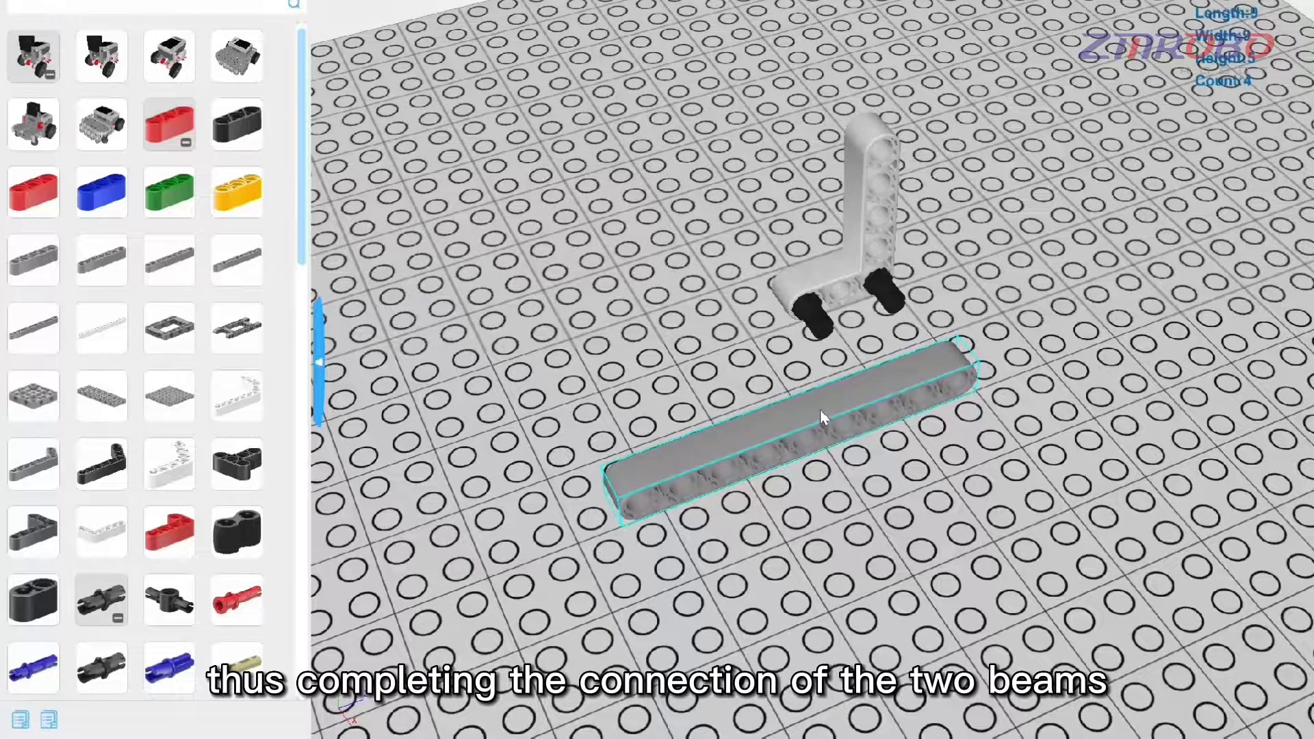
pyautogui.moveTo(820, 409); pyautogui.dragTo(776, 335)
pyautogui.click(886, 423)
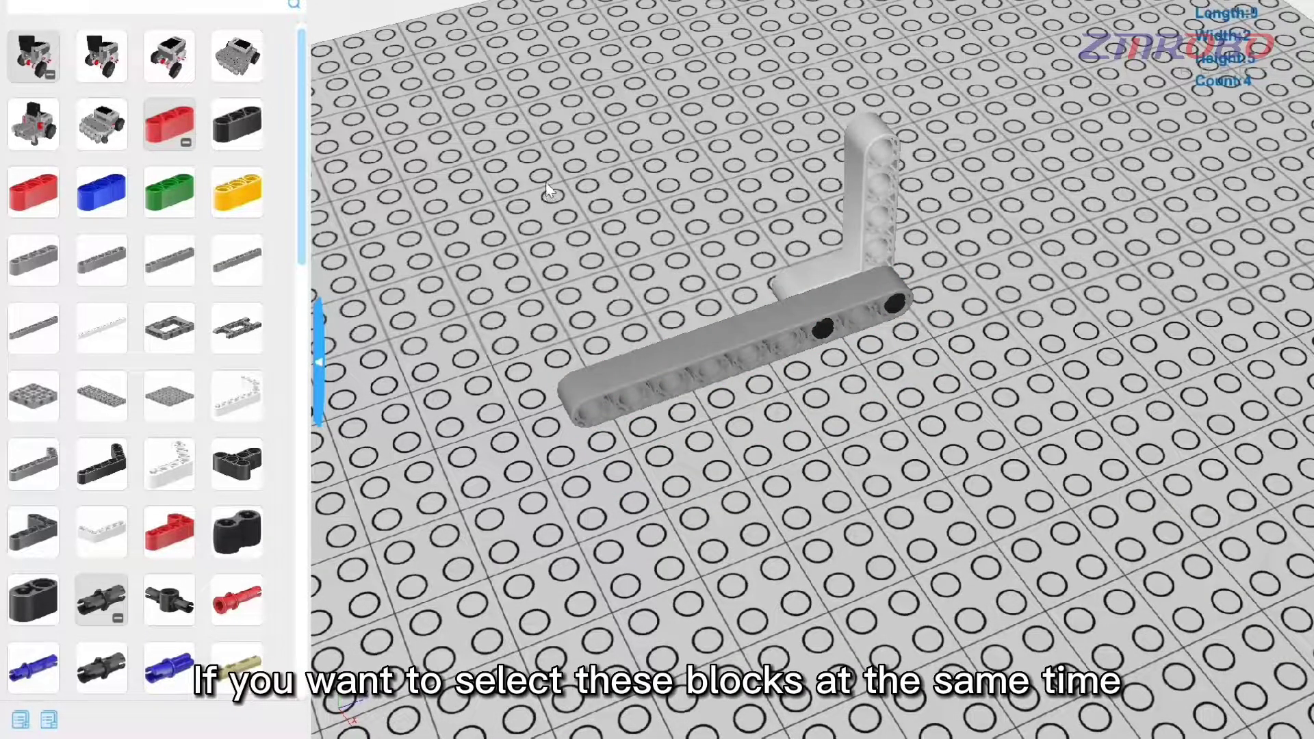
# Try single and box selections, ending with the red and green beams selected
pyautogui.moveTo(545, 184); pyautogui.dragTo(947, 429)
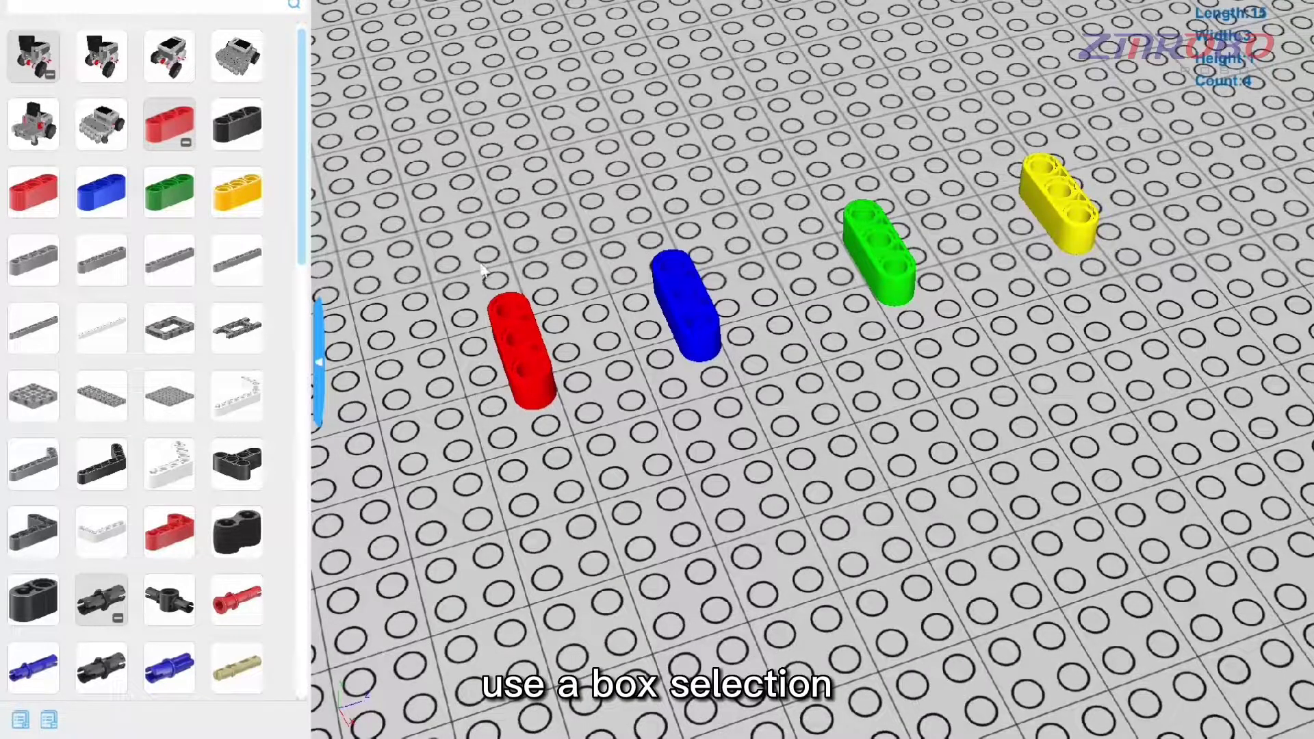
pyautogui.click(498, 315)
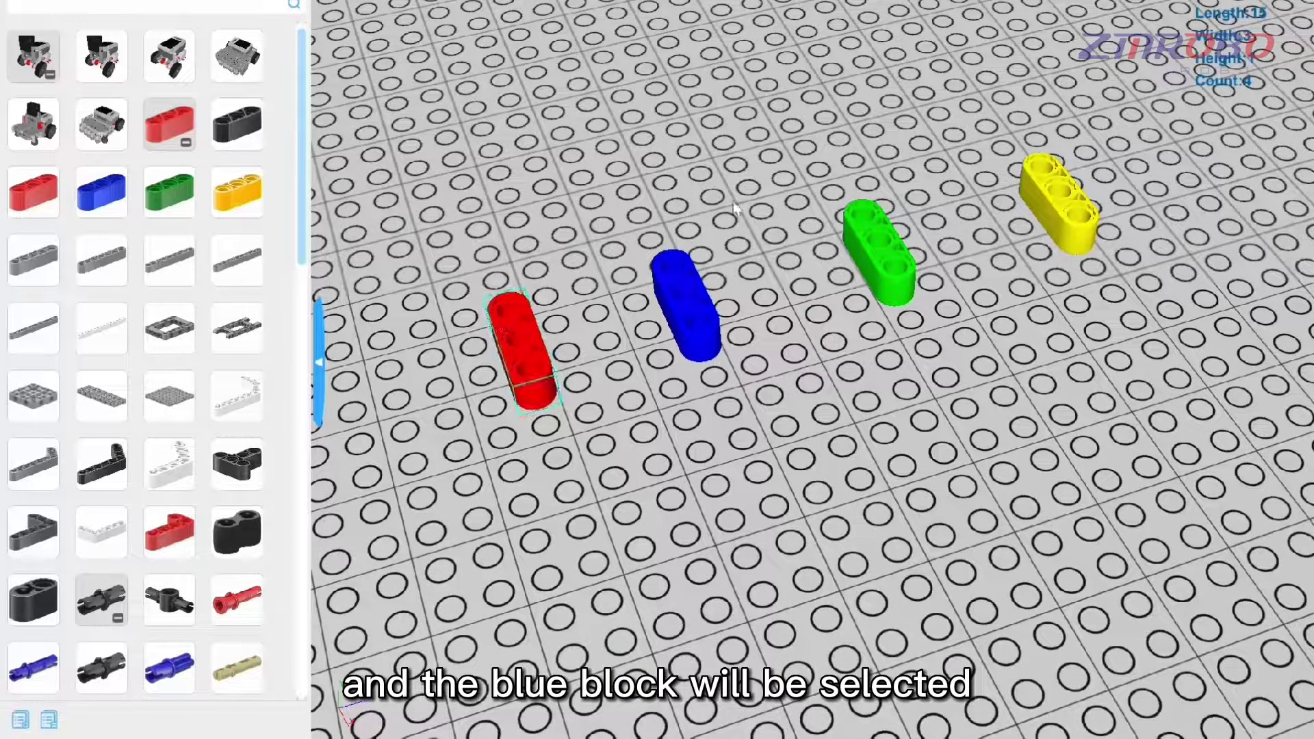
pyautogui.click(878, 233)
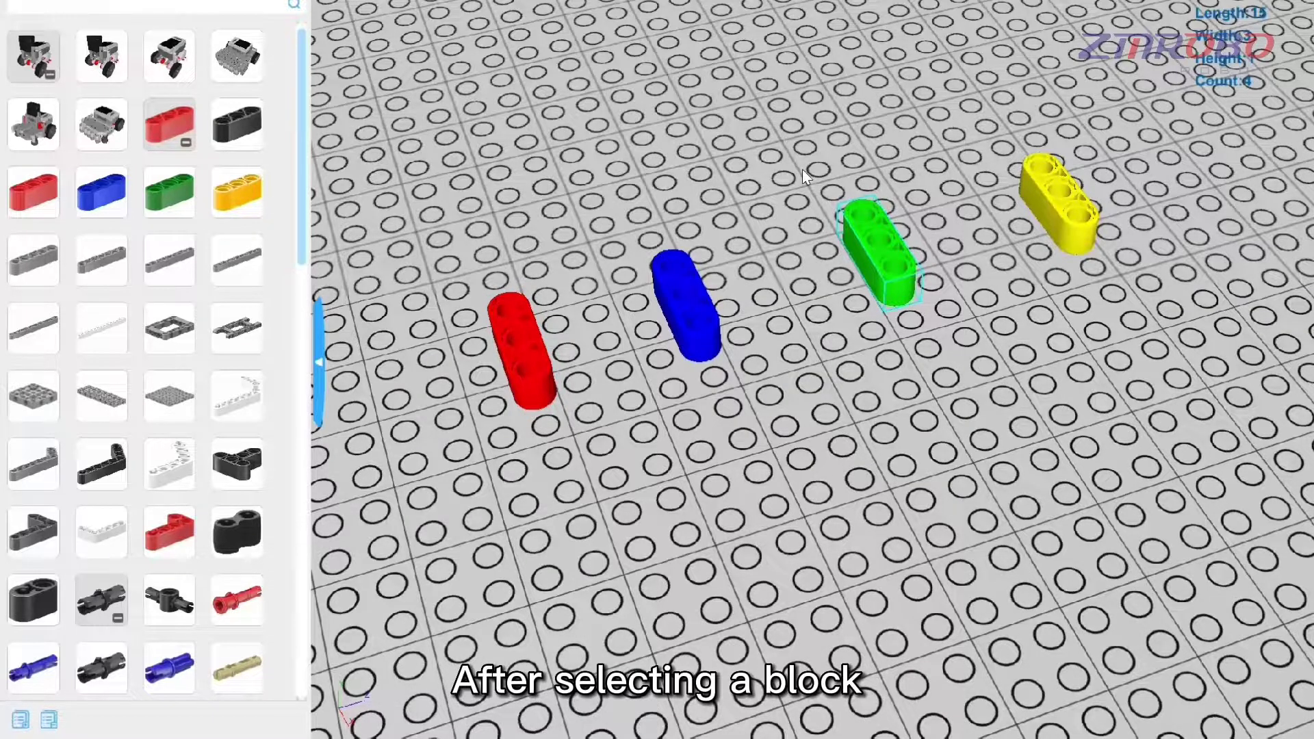
pyautogui.click(646, 315)
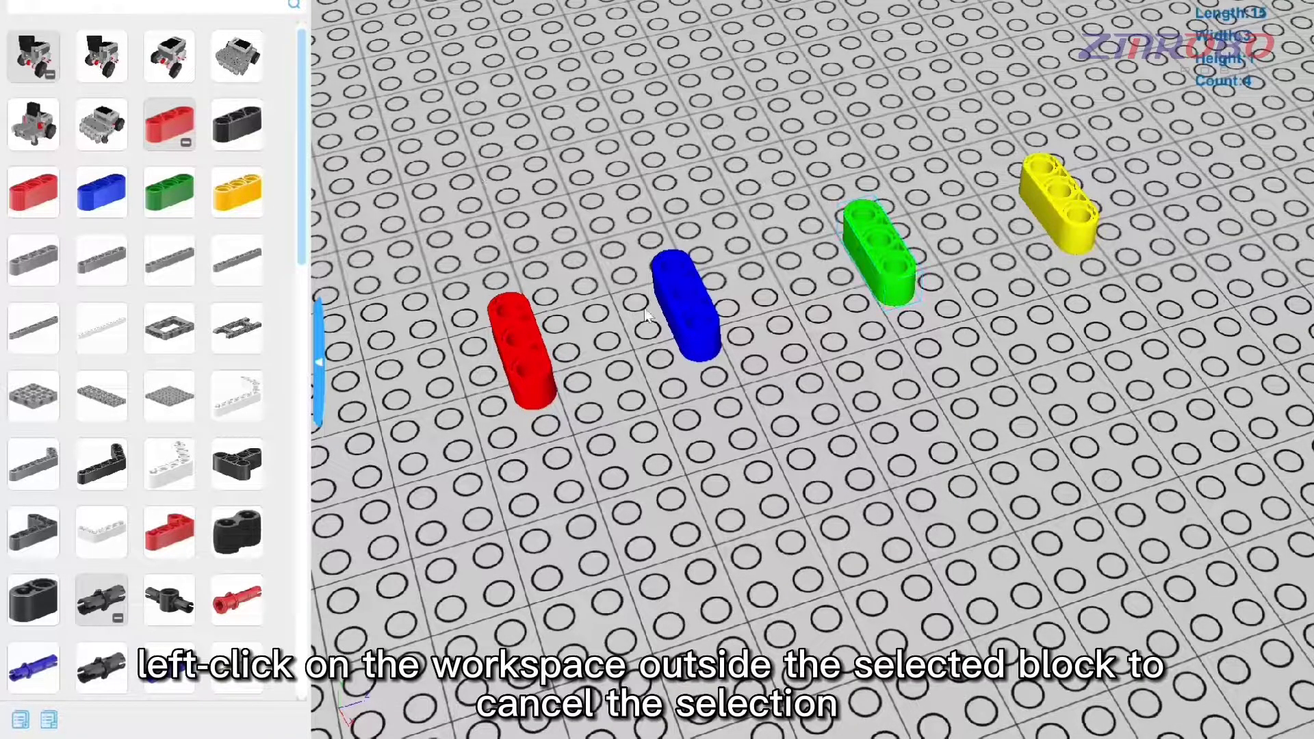
pyautogui.moveTo(646, 315); pyautogui.dragTo(827, 425)
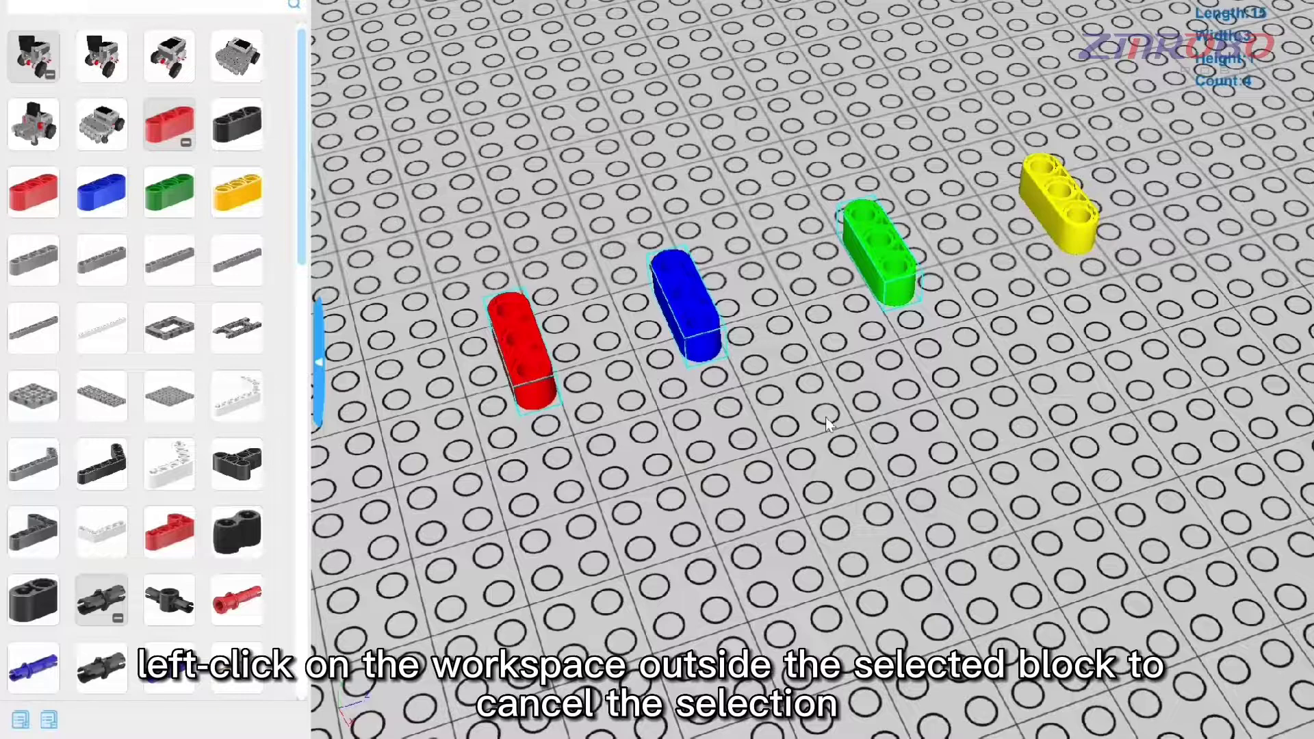
pyautogui.click(630, 475)
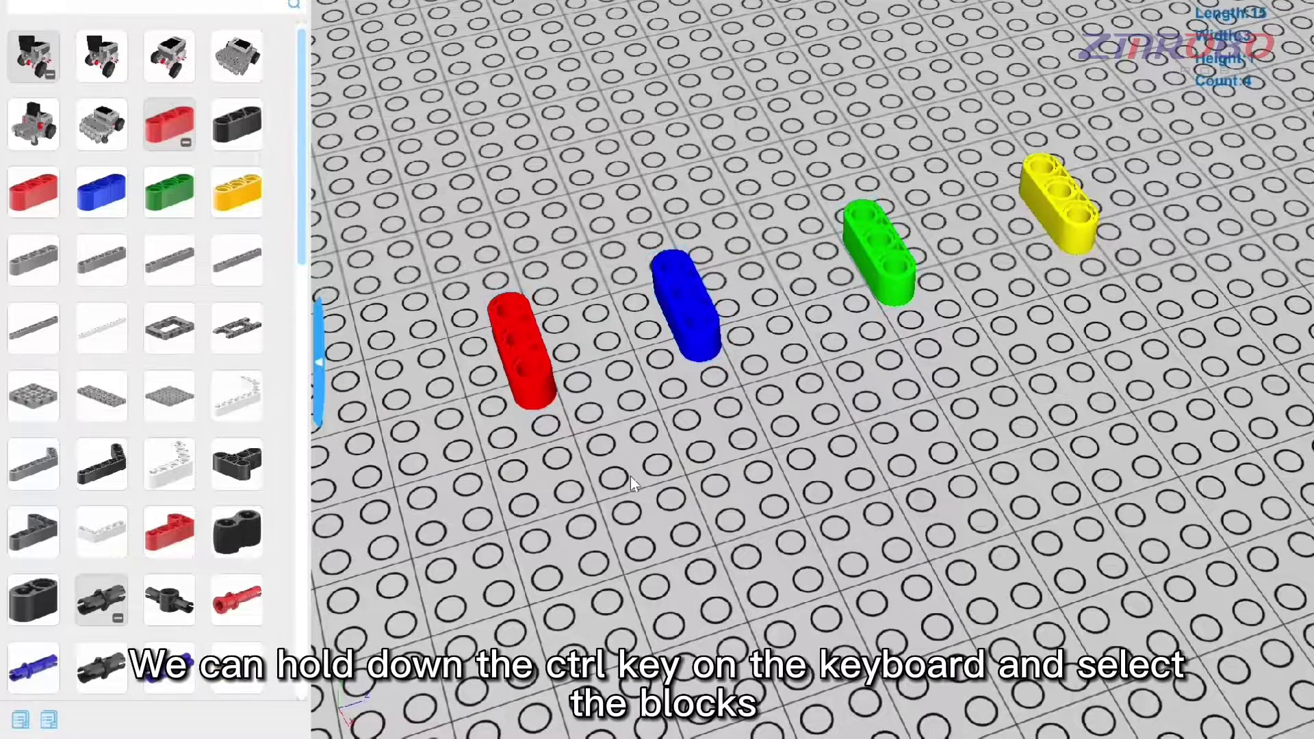
pyautogui.keyDown('ctrl'); pyautogui.click(522, 334); pyautogui.keyUp('ctrl')
pyautogui.keyDown('ctrl'); pyautogui.click(881, 245); pyautogui.keyUp('ctrl')
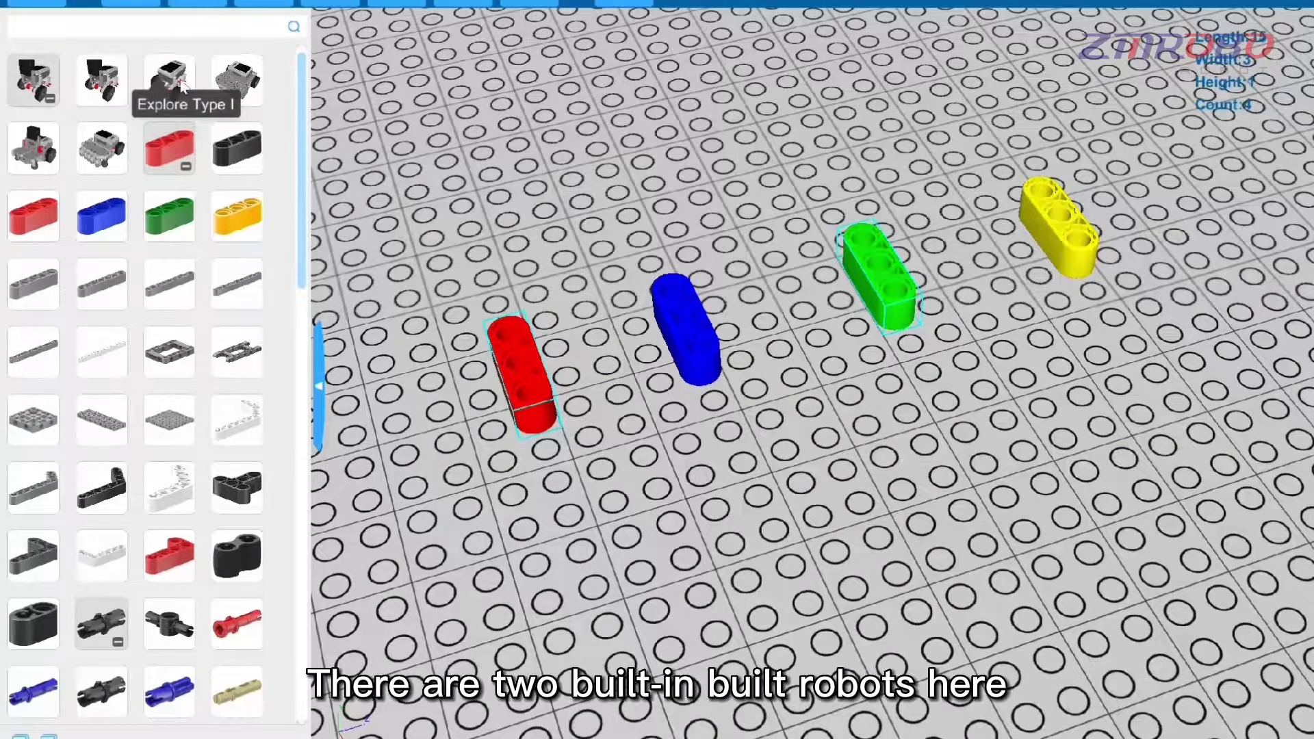
# Load the first built-in two-wheeled robot in place of the beams and view its front
pyautogui.click(172, 81)
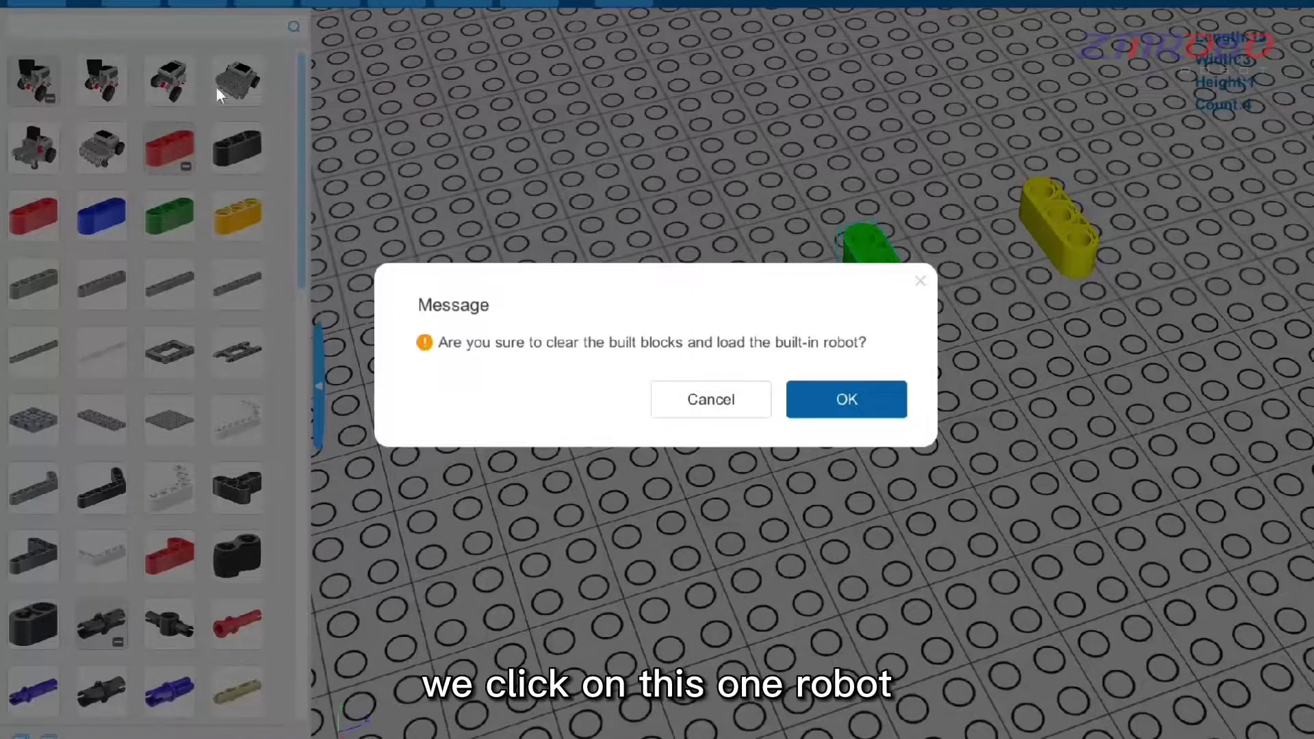
pyautogui.click(831, 401)
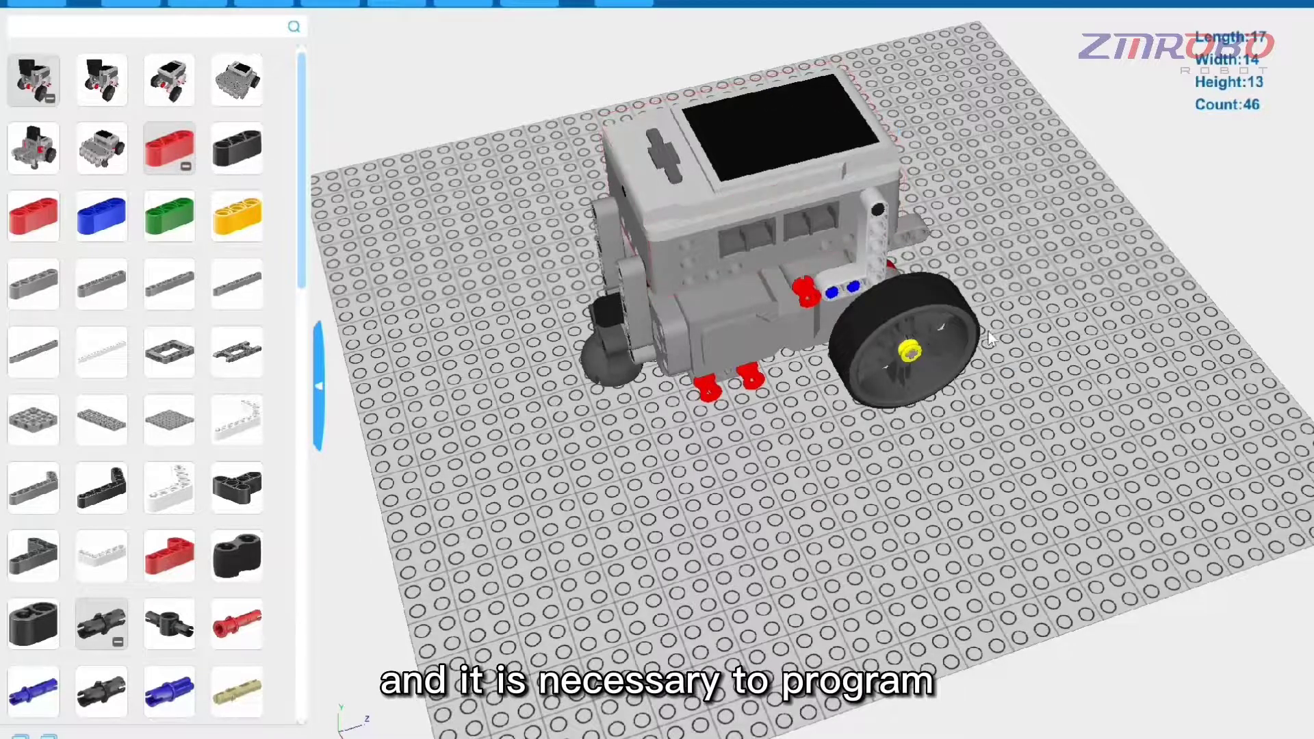
pyautogui.moveTo(1085, 345); pyautogui.dragTo(549, 349)
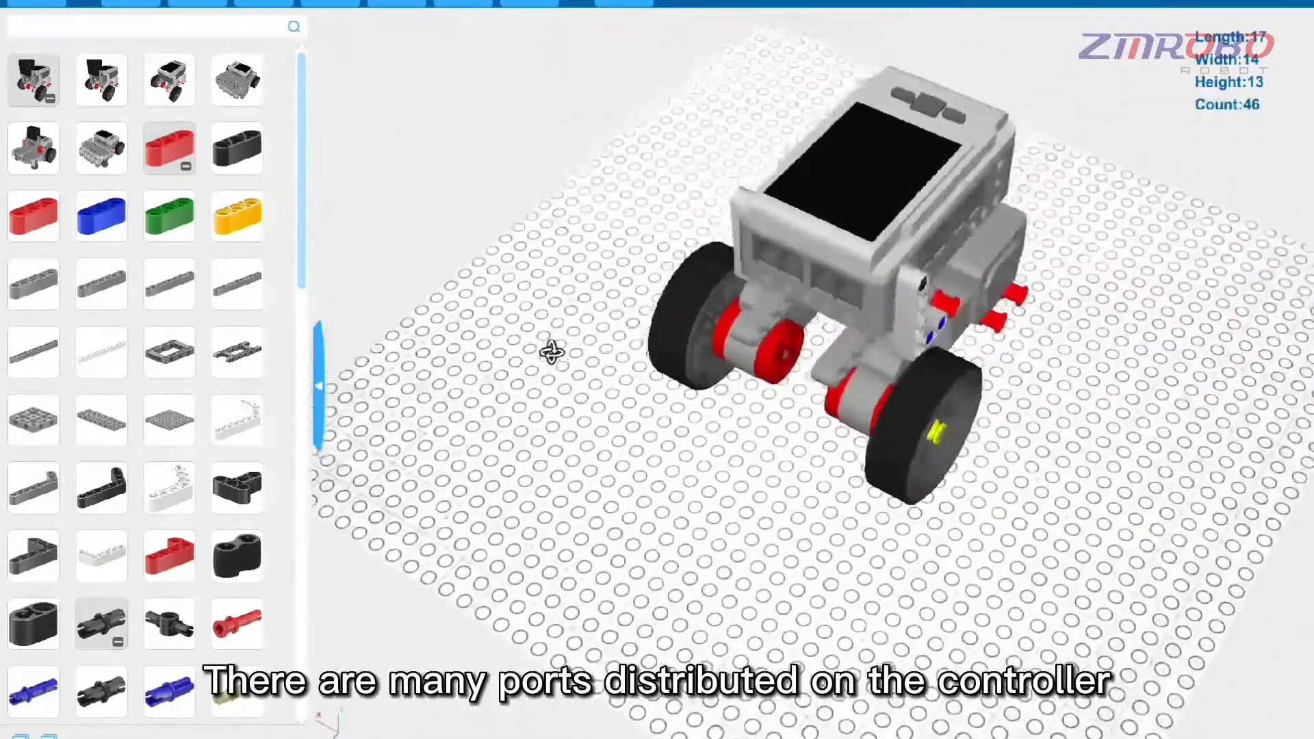
pyautogui.scroll(5, 774, 302)
pyautogui.moveTo(758, 318)
pyautogui.mouseDown()
pyautogui.moveTo(771, 302)
pyautogui.moveTo(748, 302)
pyautogui.mouseUp()
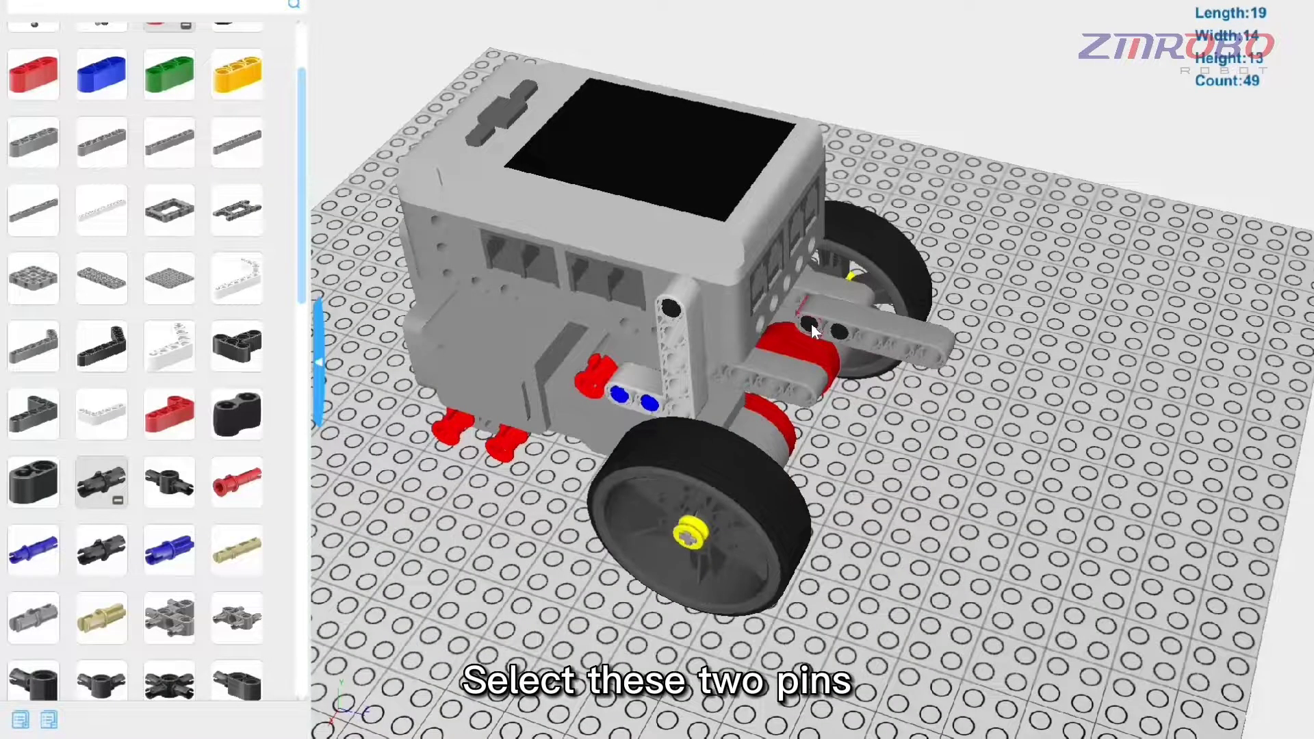
# Copy the two pins and the side beam, placing the beam copy below the original
pyautogui.click(810, 323)
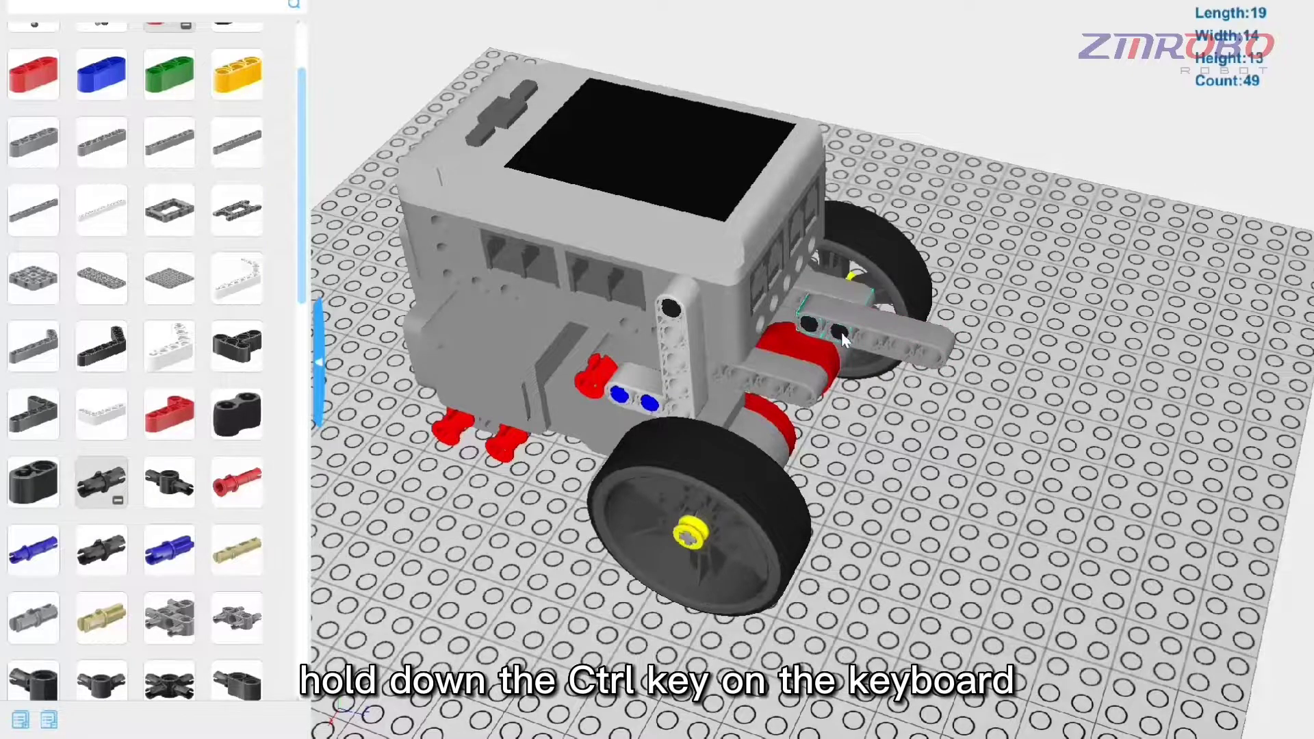
pyautogui.keyDown('ctrl'); pyautogui.click(841, 331); pyautogui.keyUp('ctrl')
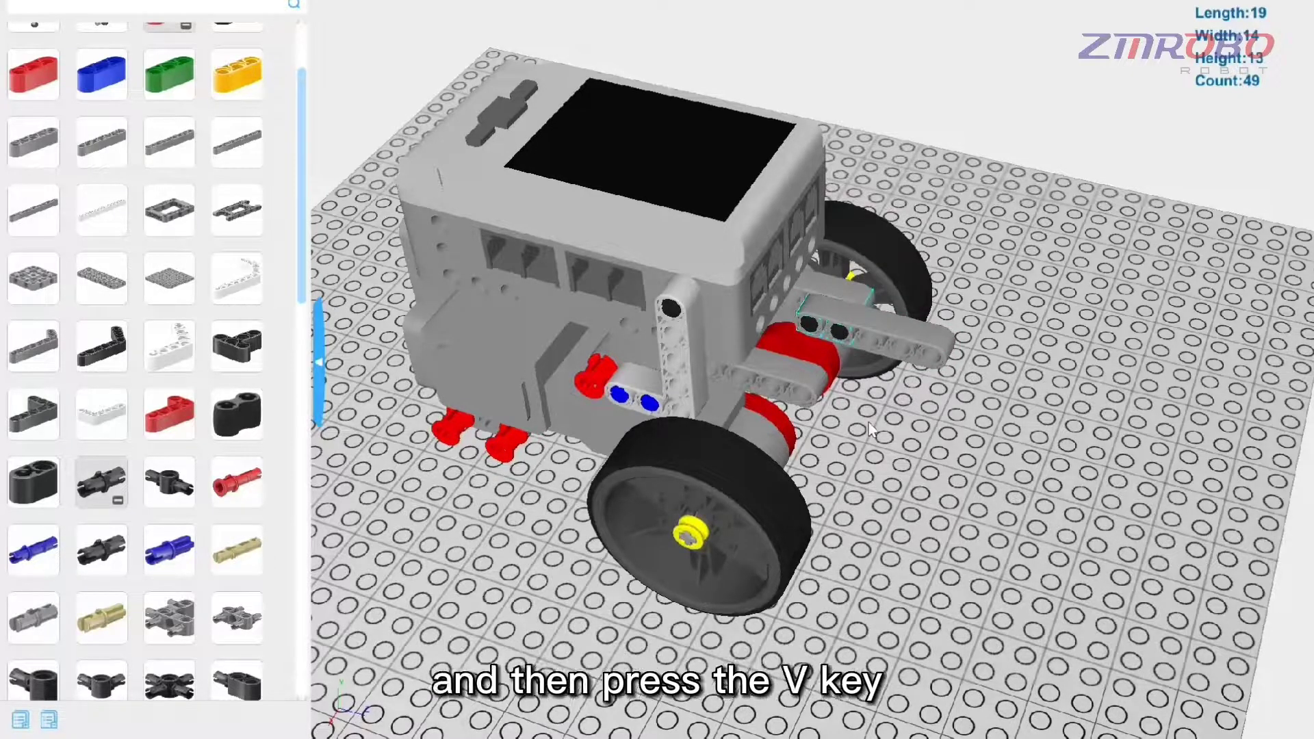
pyautogui.press('v')
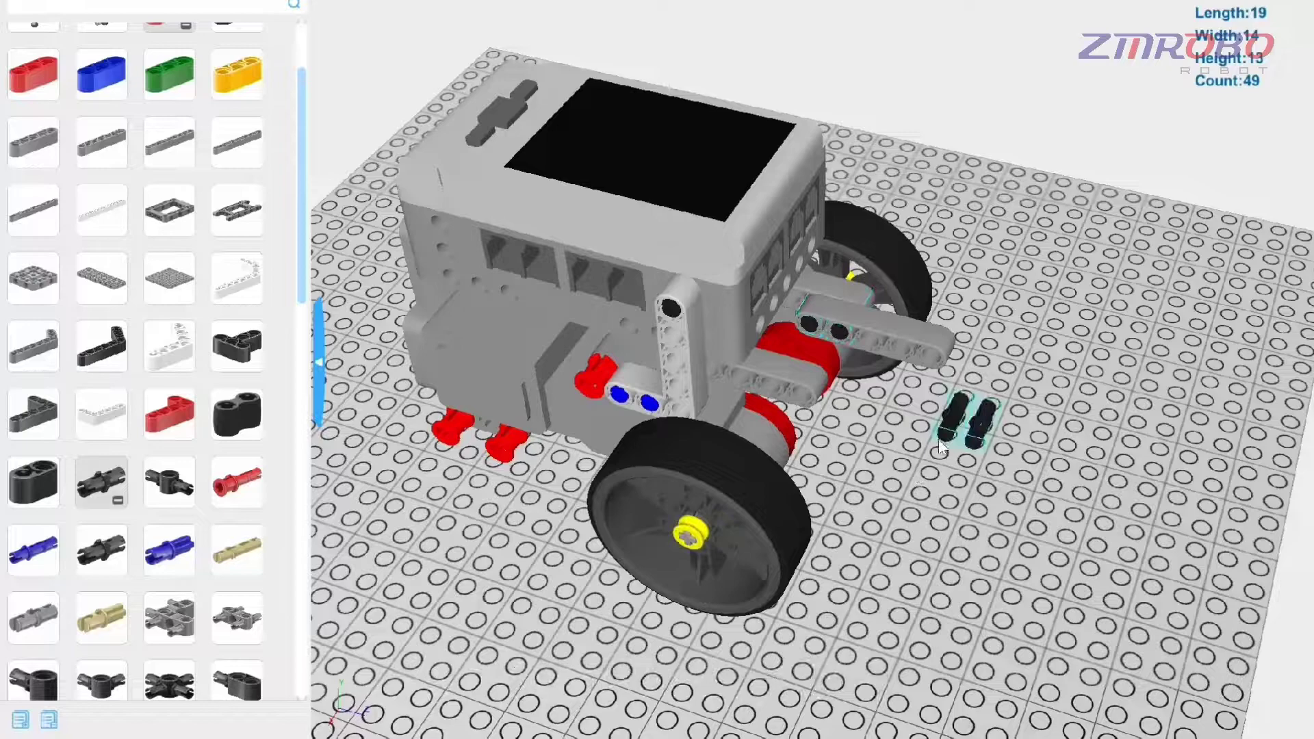
pyautogui.click(797, 382)
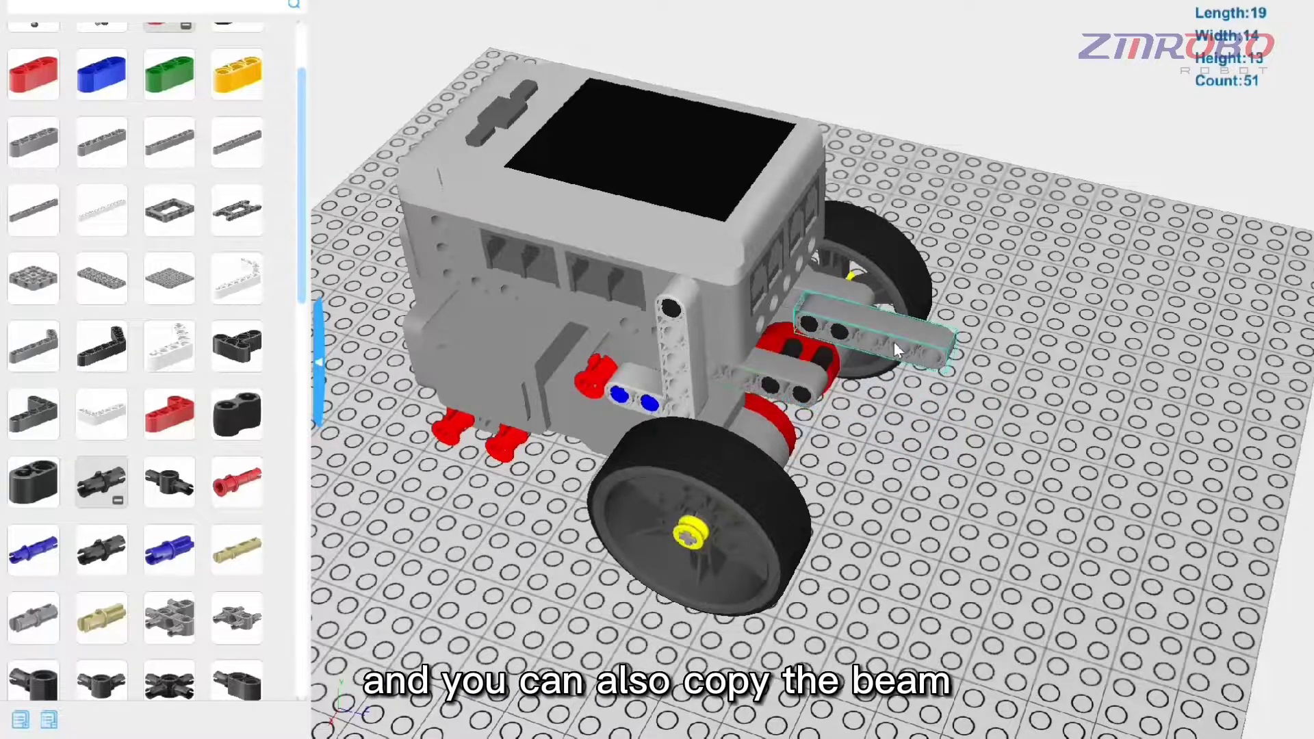
pyautogui.press('v')
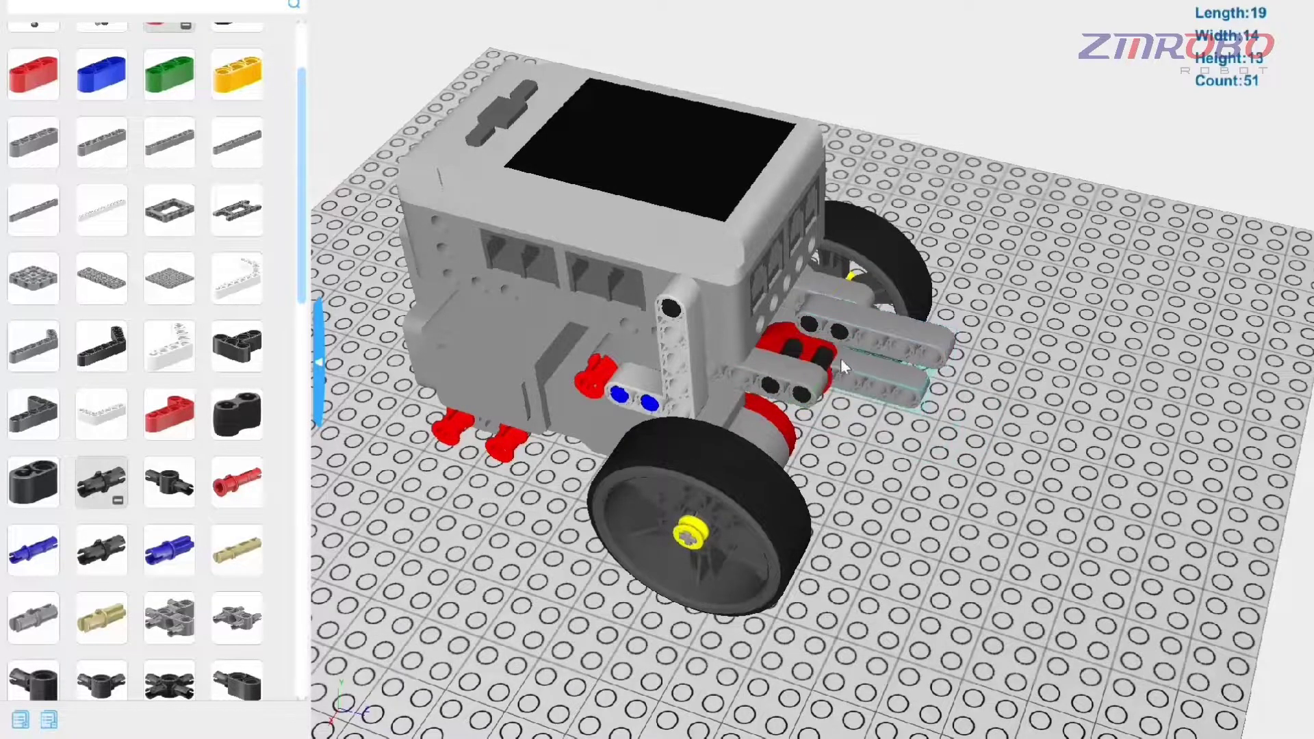
pyautogui.moveTo(848, 370); pyautogui.dragTo(807, 369, button='right')
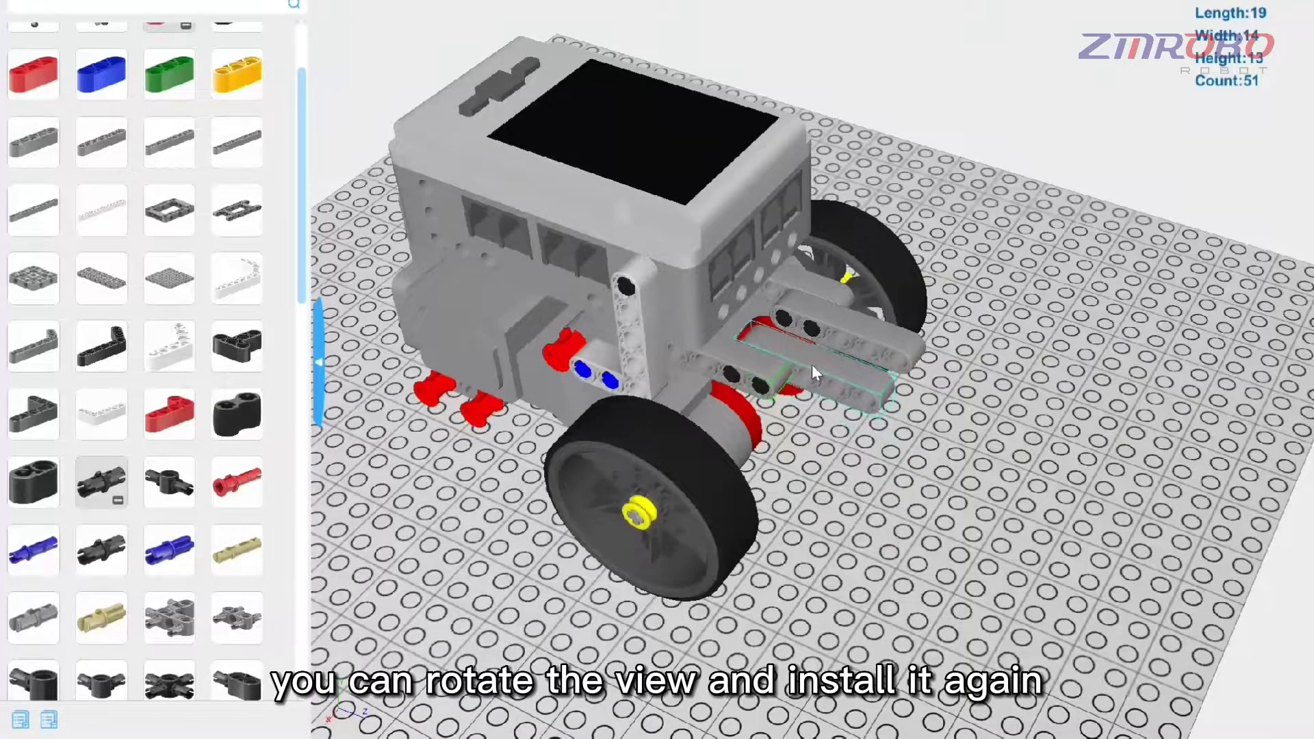
pyautogui.click(812, 364)
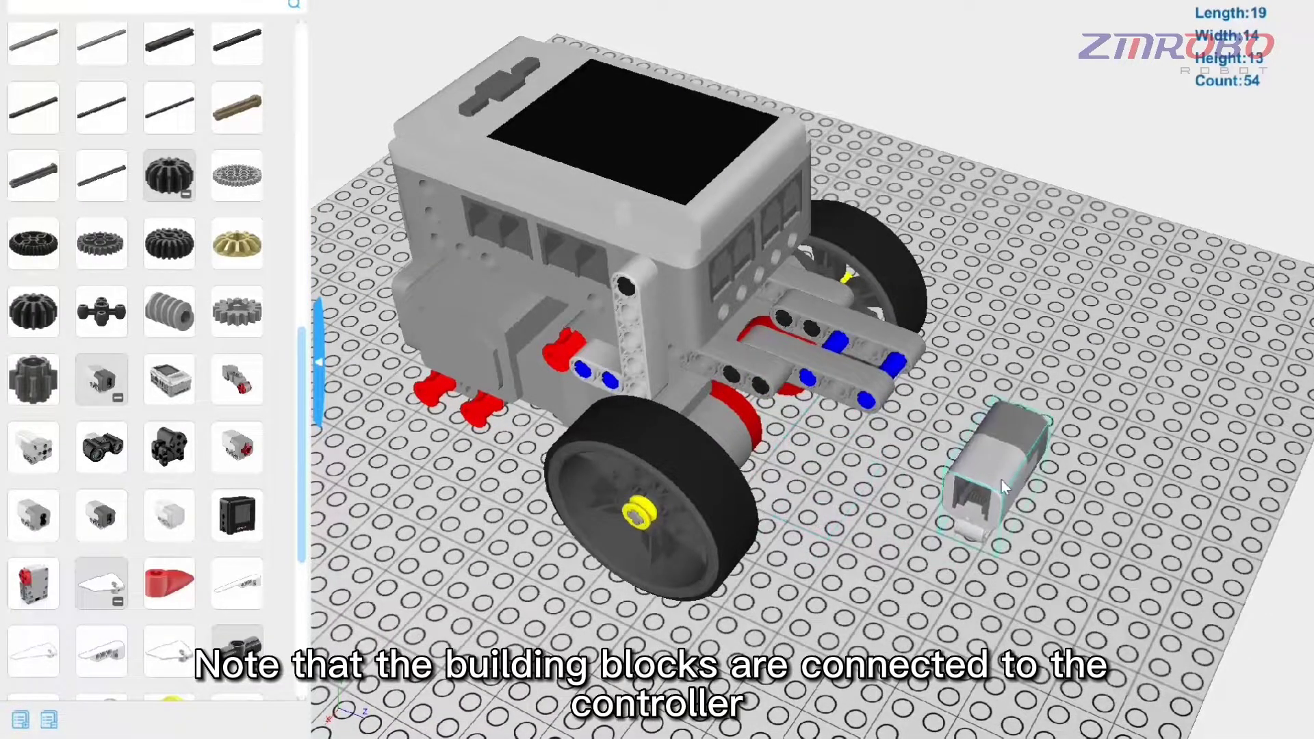
# Attach the grey colour light to the ends of the two front beams
pyautogui.scroll(5, 1065, 416)
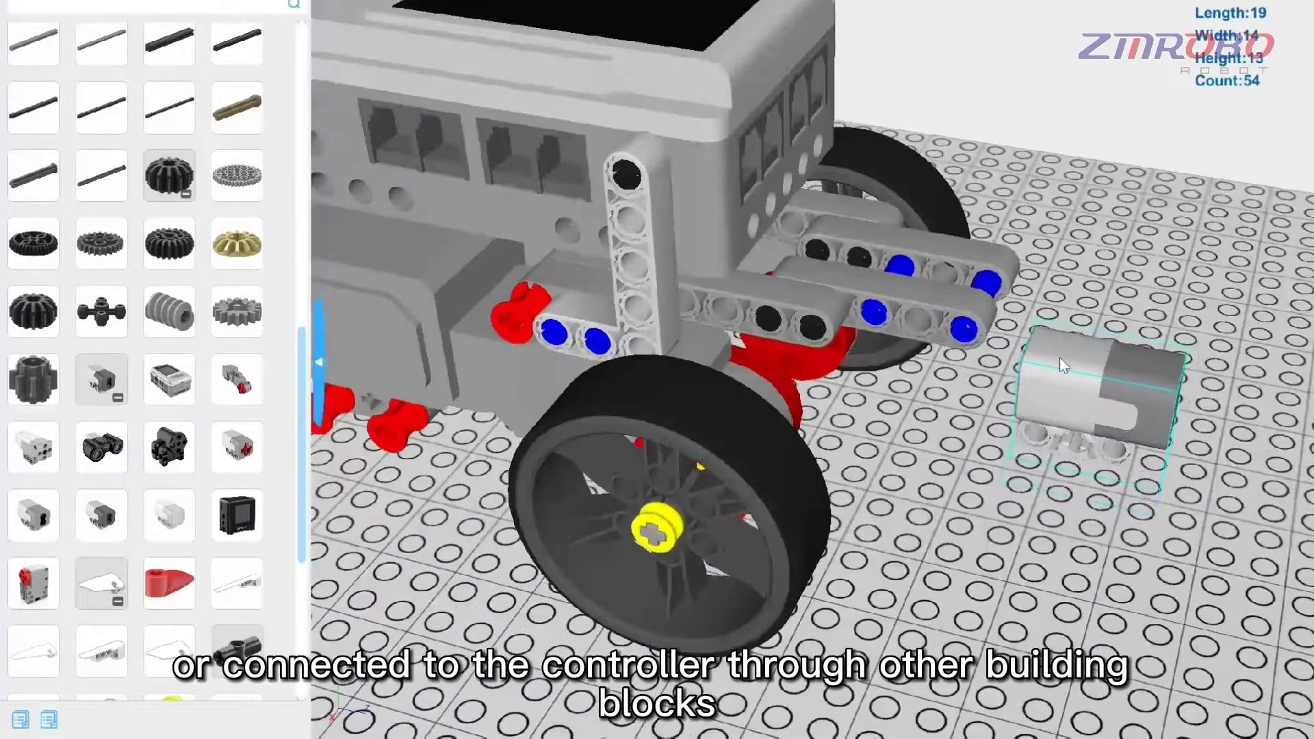
pyautogui.click(936, 259)
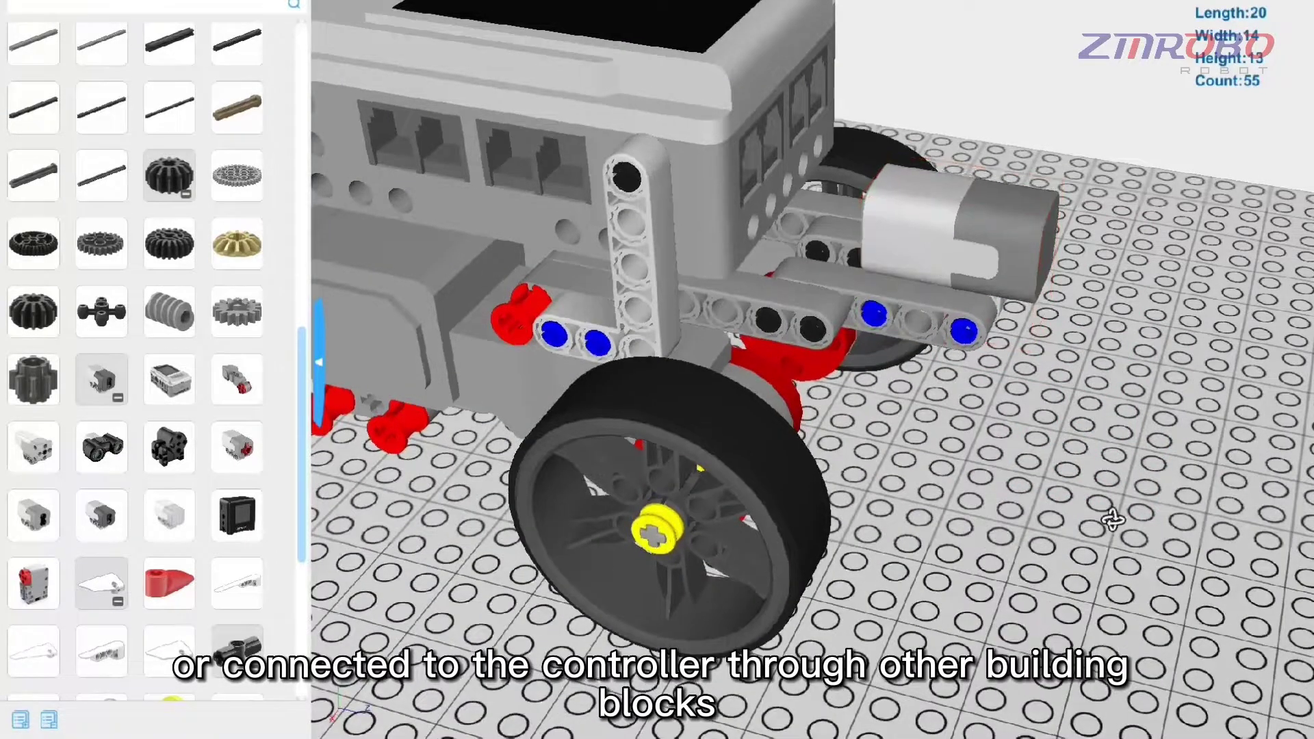
pyautogui.moveTo(1109, 516); pyautogui.dragTo(970, 468, button='right')
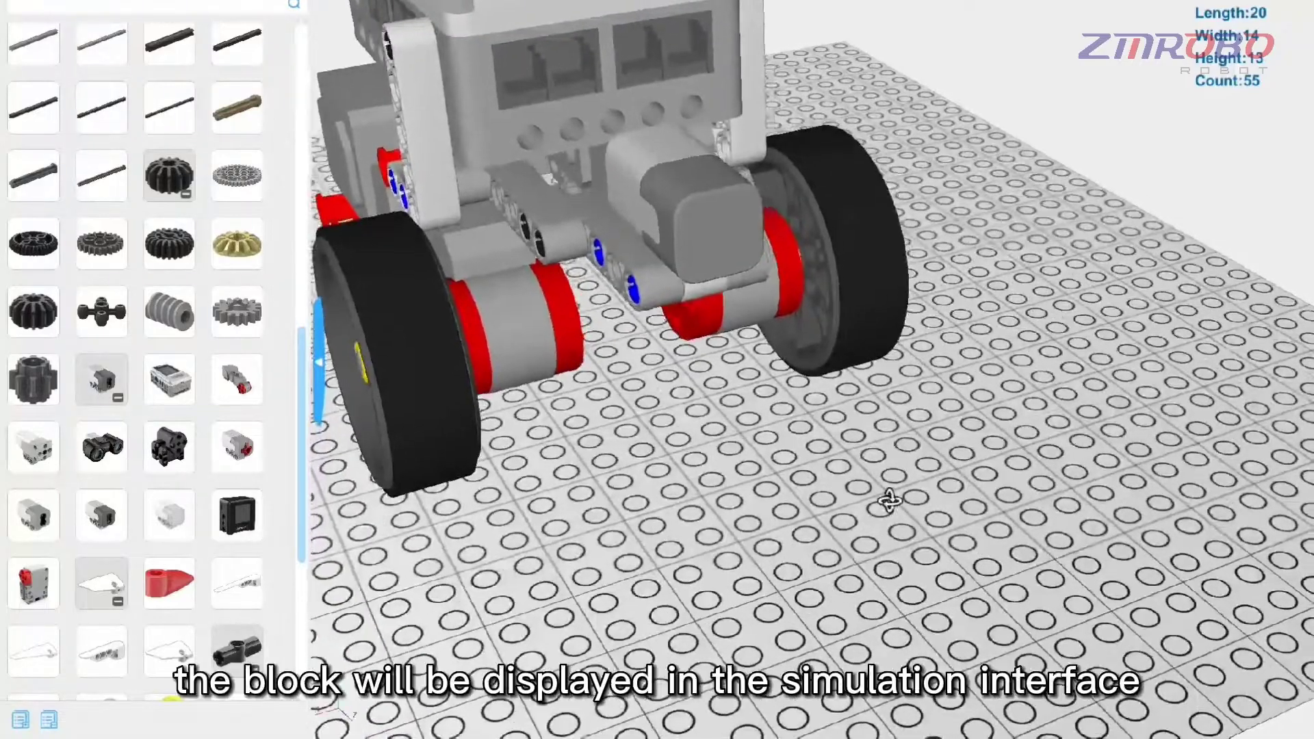
pyautogui.moveTo(885, 504); pyautogui.dragTo(997, 419, button='right')
pyautogui.scroll(-3, 927, 399)
pyautogui.scroll(-2, 1001, 417)
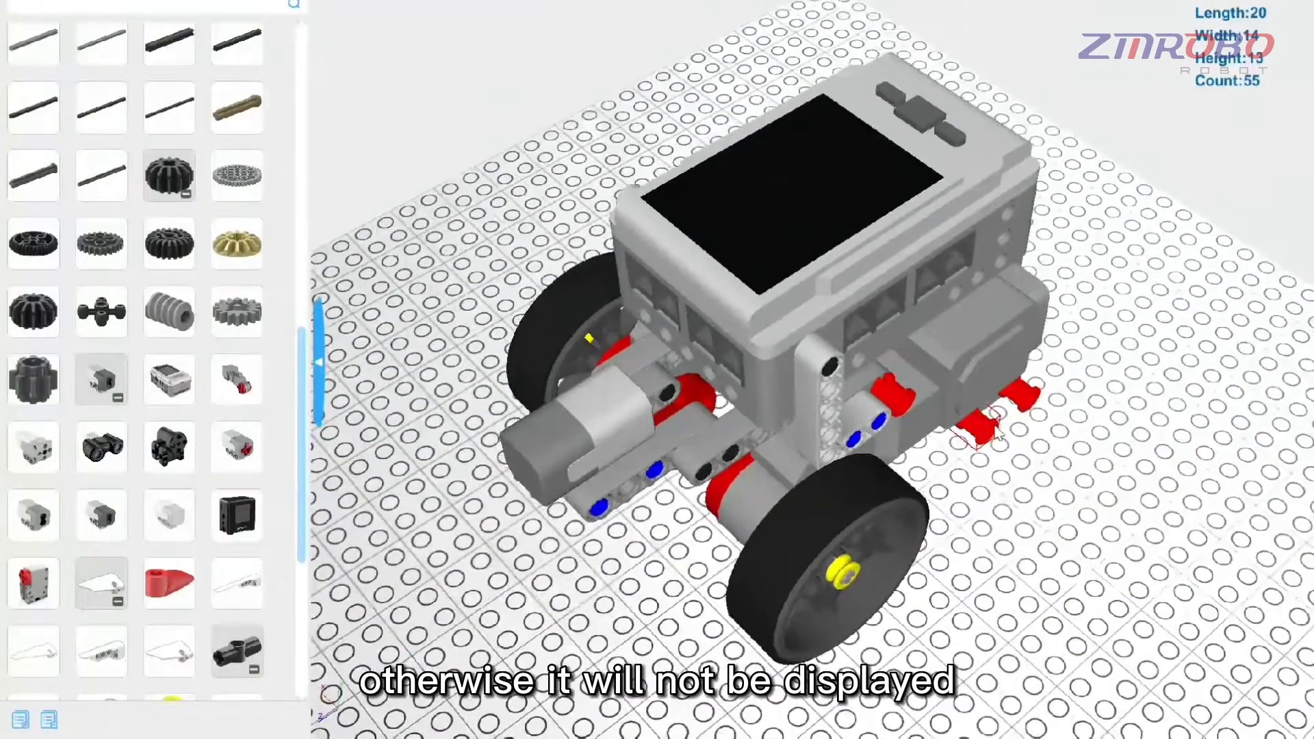
pyautogui.scroll(1, 997, 419)
# Place a black gear on the grid, then delete it, leaving 55 parts
pyautogui.click(624, 555)
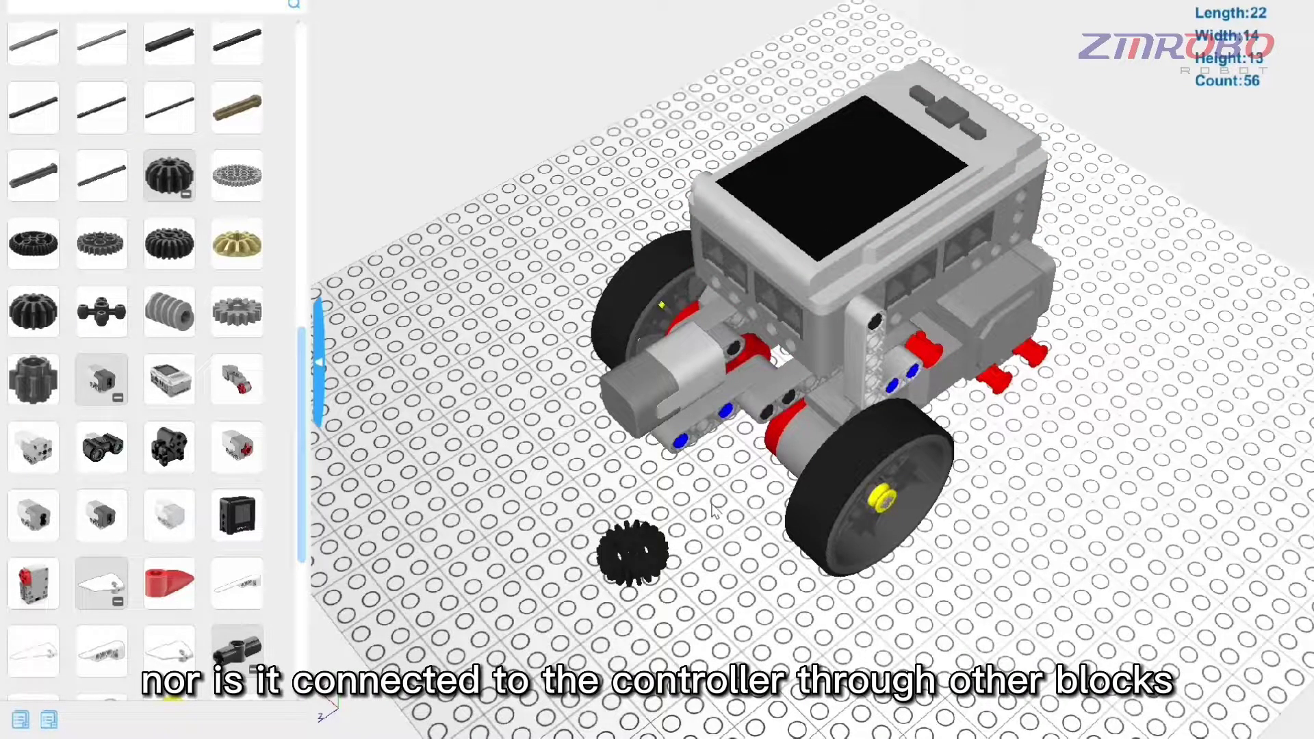
pyautogui.click(626, 544)
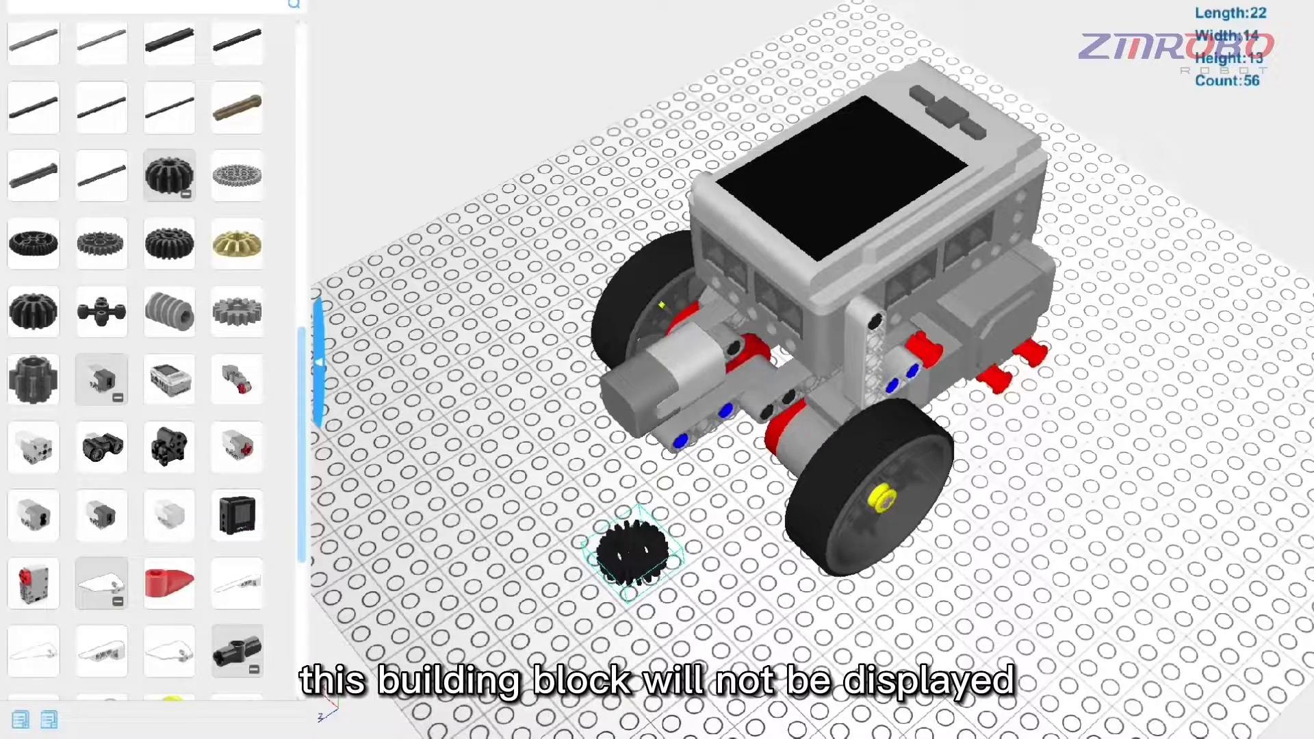
pyautogui.press('Delete')
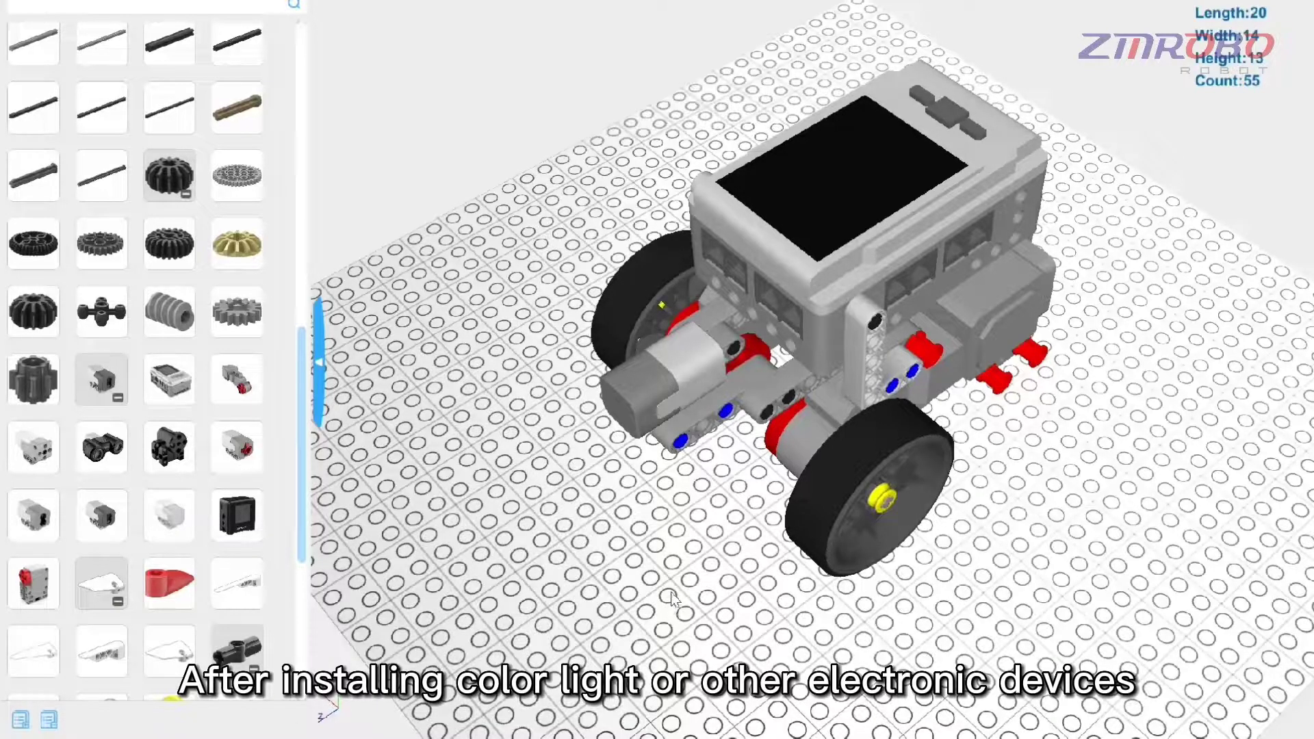
# Reassign the grey colour light from port P1 to port P2 and close its settings
pyautogui.click(668, 383)
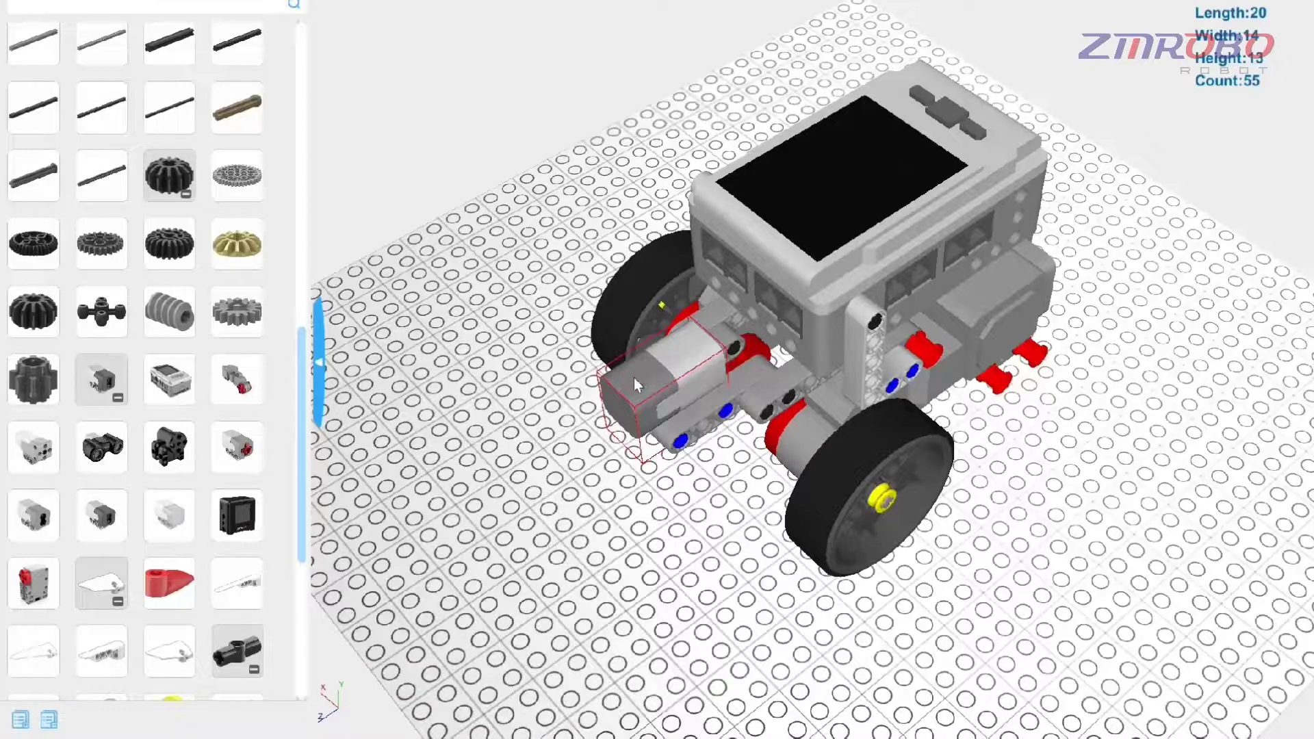
pyautogui.rightClick(633, 379)
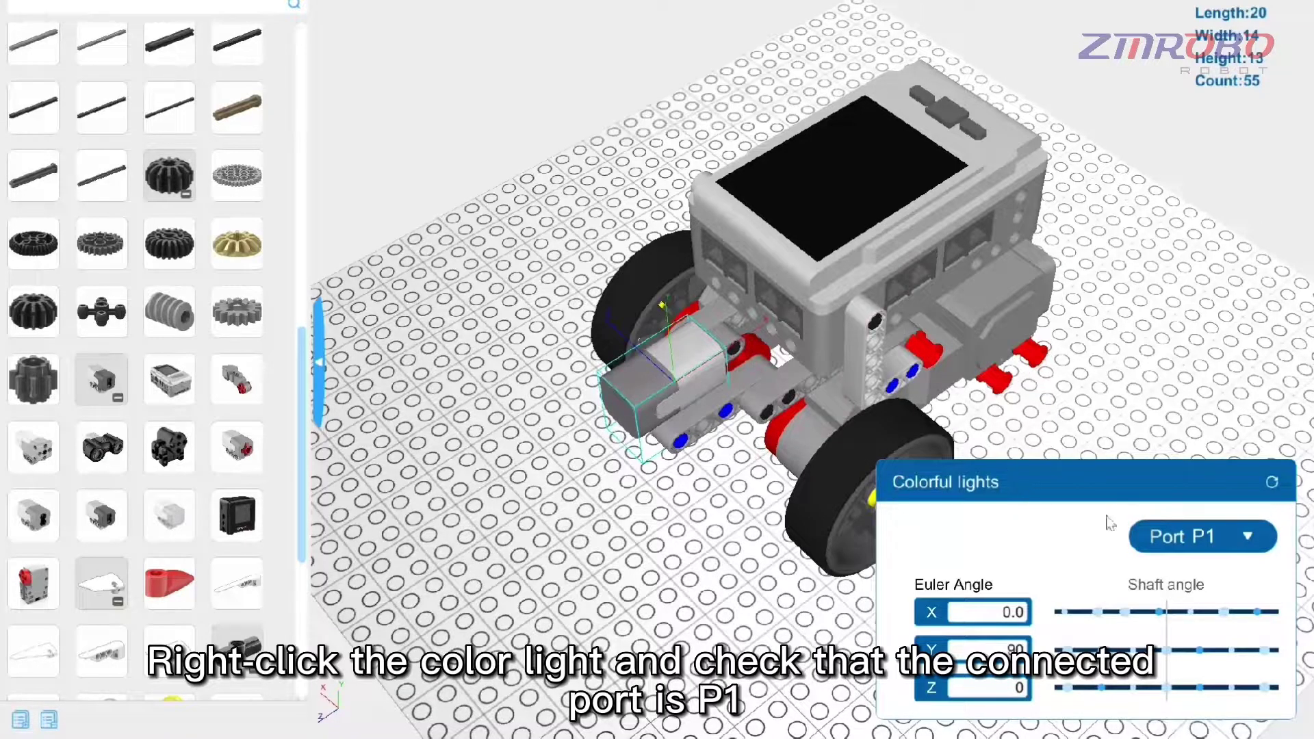
pyautogui.click(1242, 537)
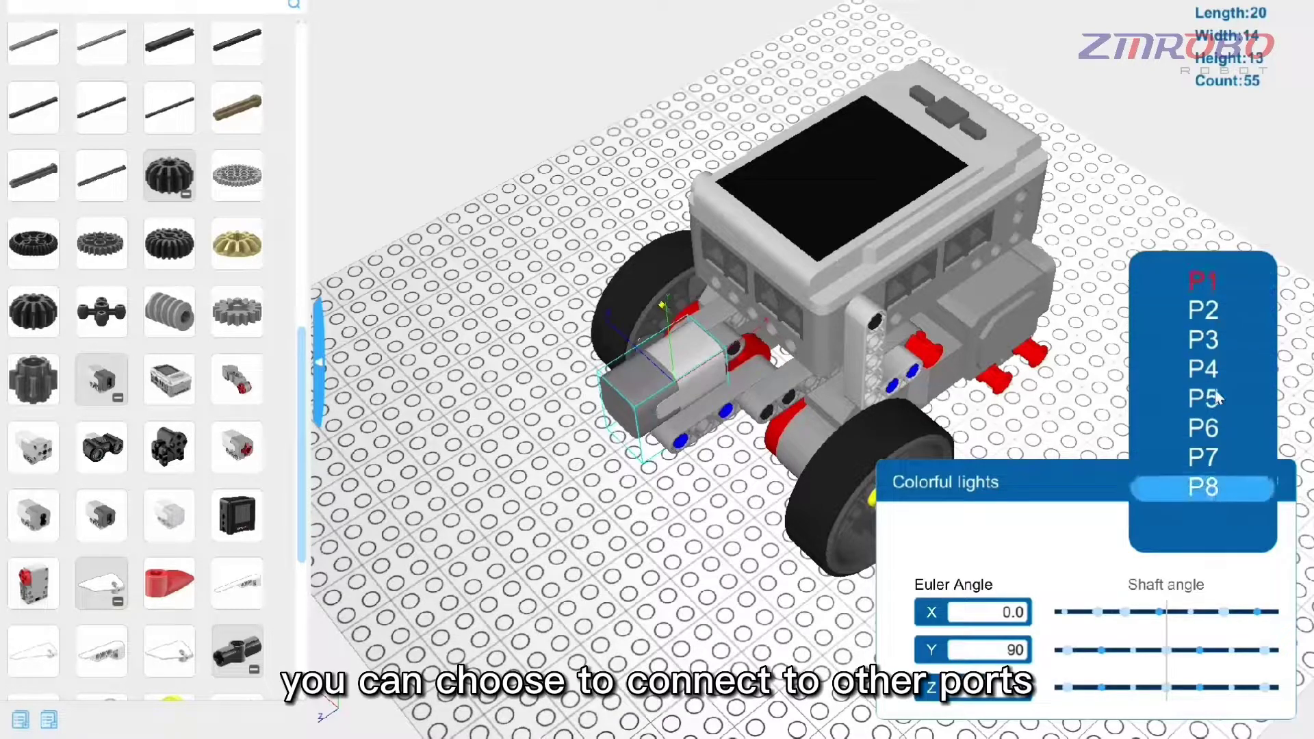
pyautogui.click(1215, 310)
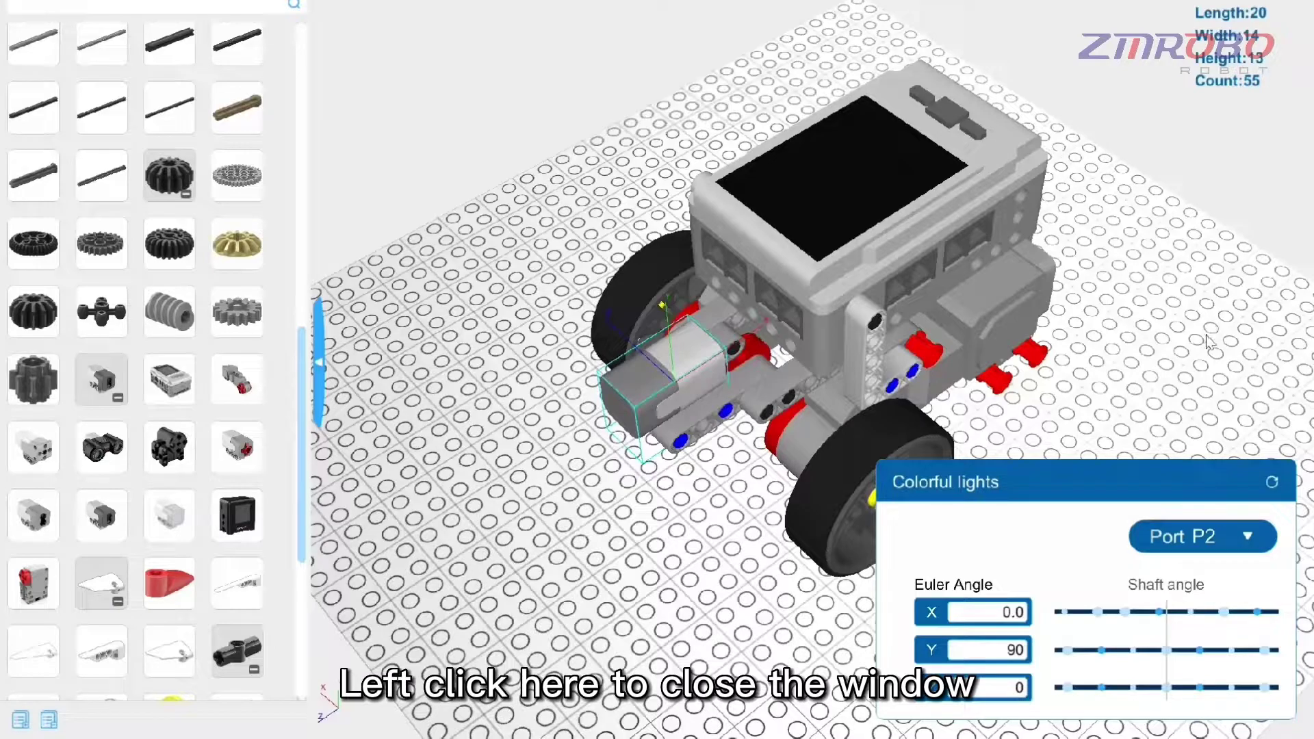
pyautogui.click(1200, 366)
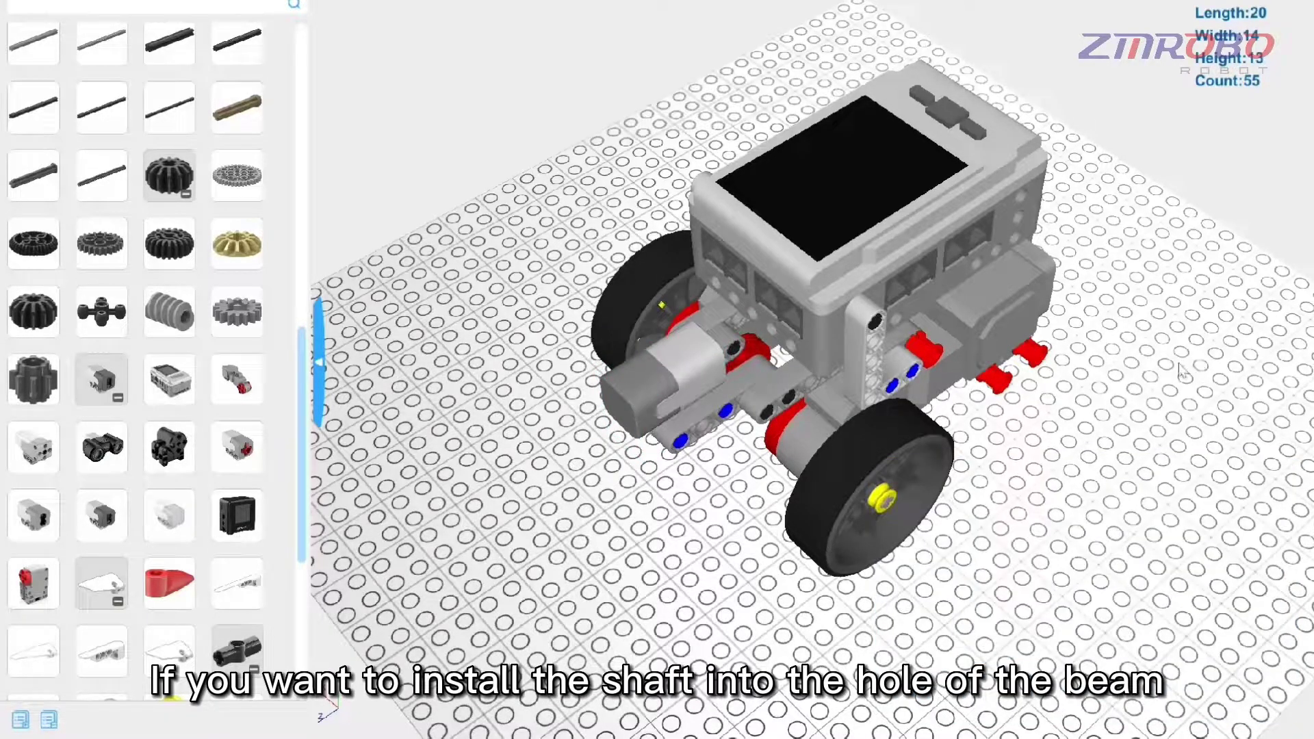
# Move the loose grey shaft from the baseplate toward the robot's side, trying two fitting spots
pyautogui.moveTo(1155, 414); pyautogui.dragTo(1181, 376)
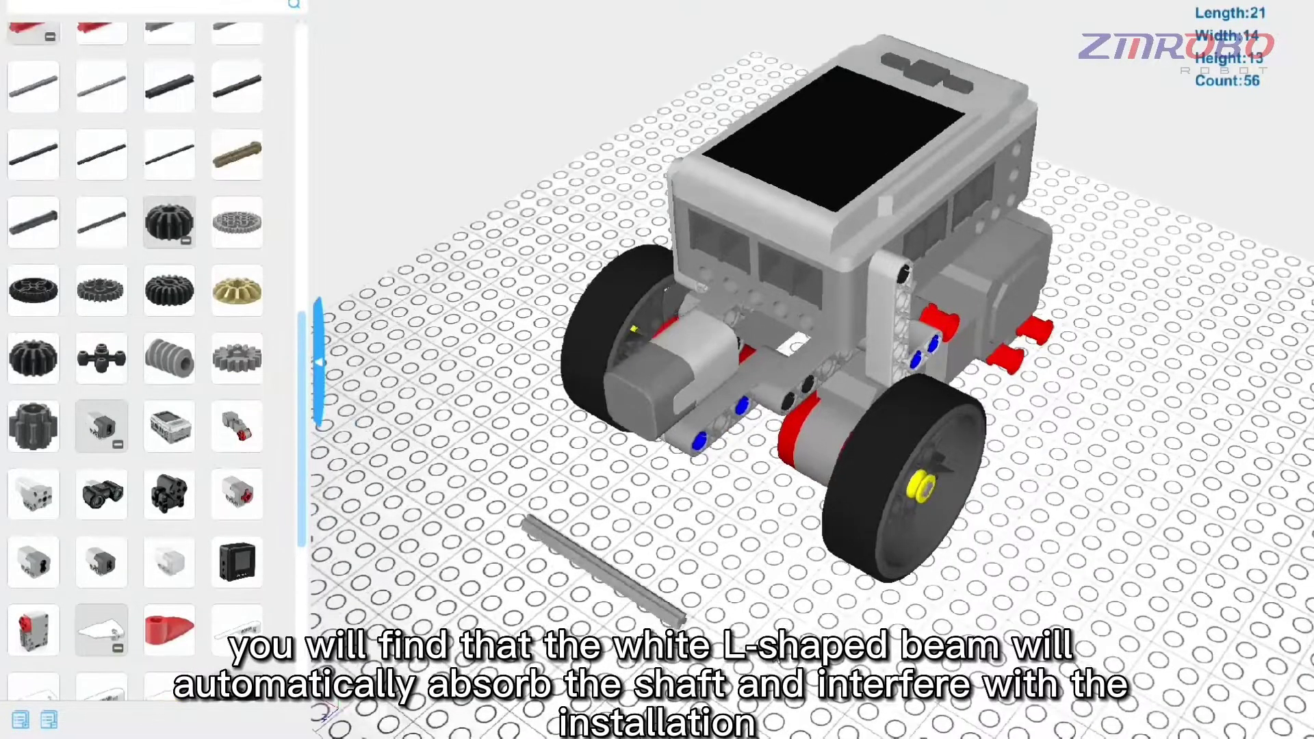
pyautogui.click(618, 590)
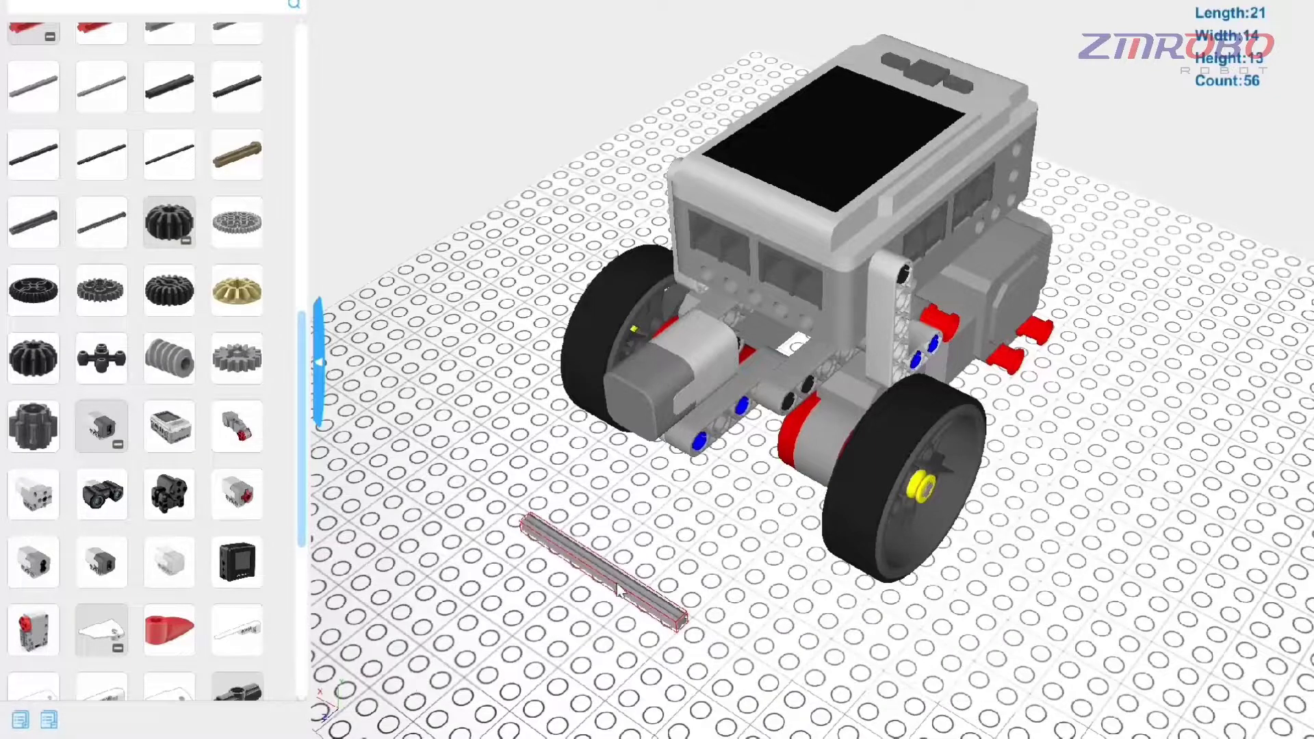
pyautogui.moveTo(618, 589)
pyautogui.mouseDown()
pyautogui.moveTo(639, 505)
pyautogui.moveTo(782, 346)
pyautogui.moveTo(819, 327)
pyautogui.moveTo(791, 363)
pyautogui.moveTo(837, 328)
pyautogui.mouseUp()
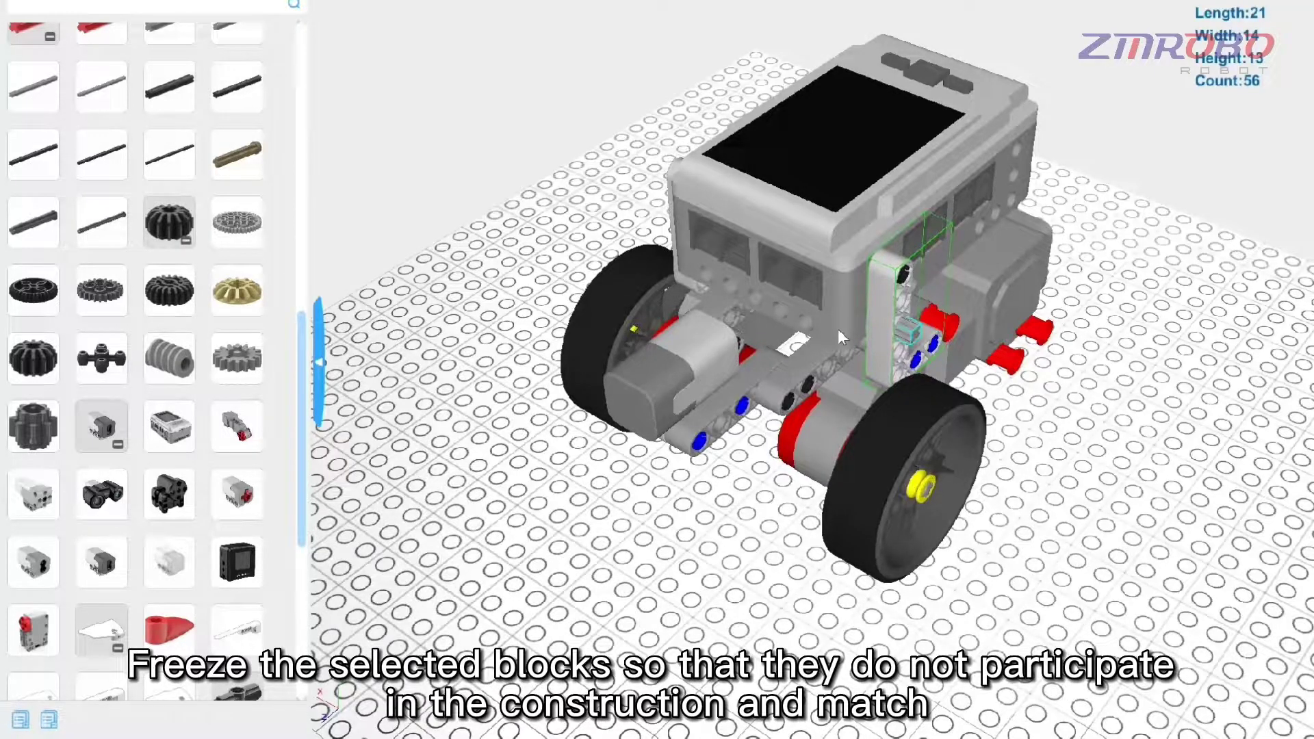
pyautogui.moveTo(838, 329); pyautogui.dragTo(827, 356)
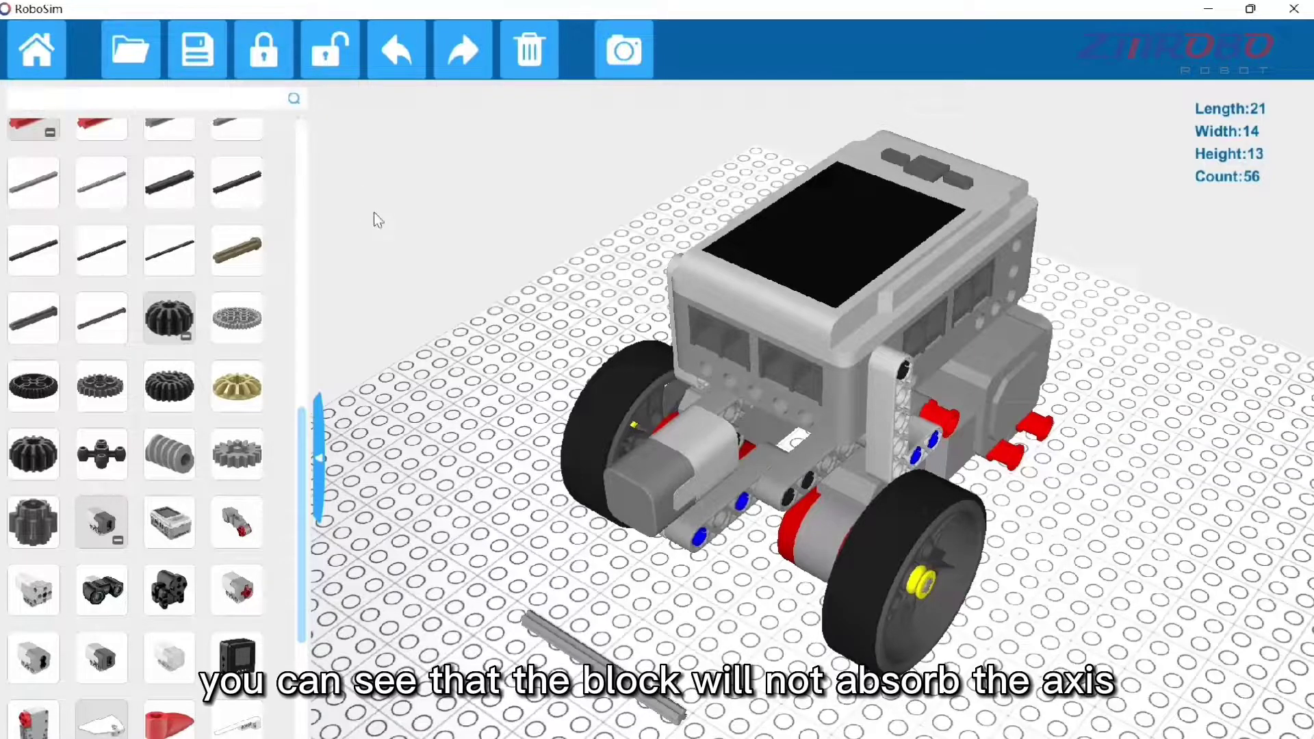
# Unlock the frozen white vertical beam, then select the horizontal beam and controller brick to fit the shaft
pyautogui.click(895, 403)
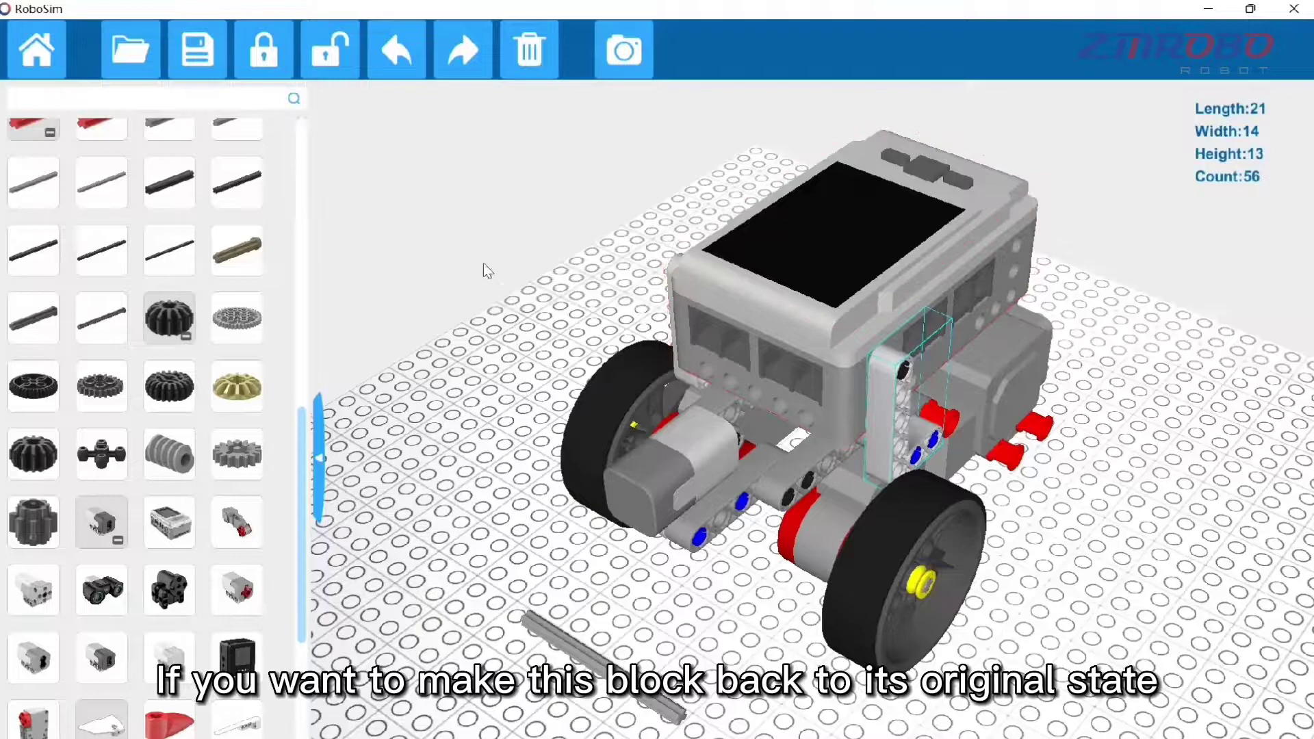
pyautogui.click(264, 50)
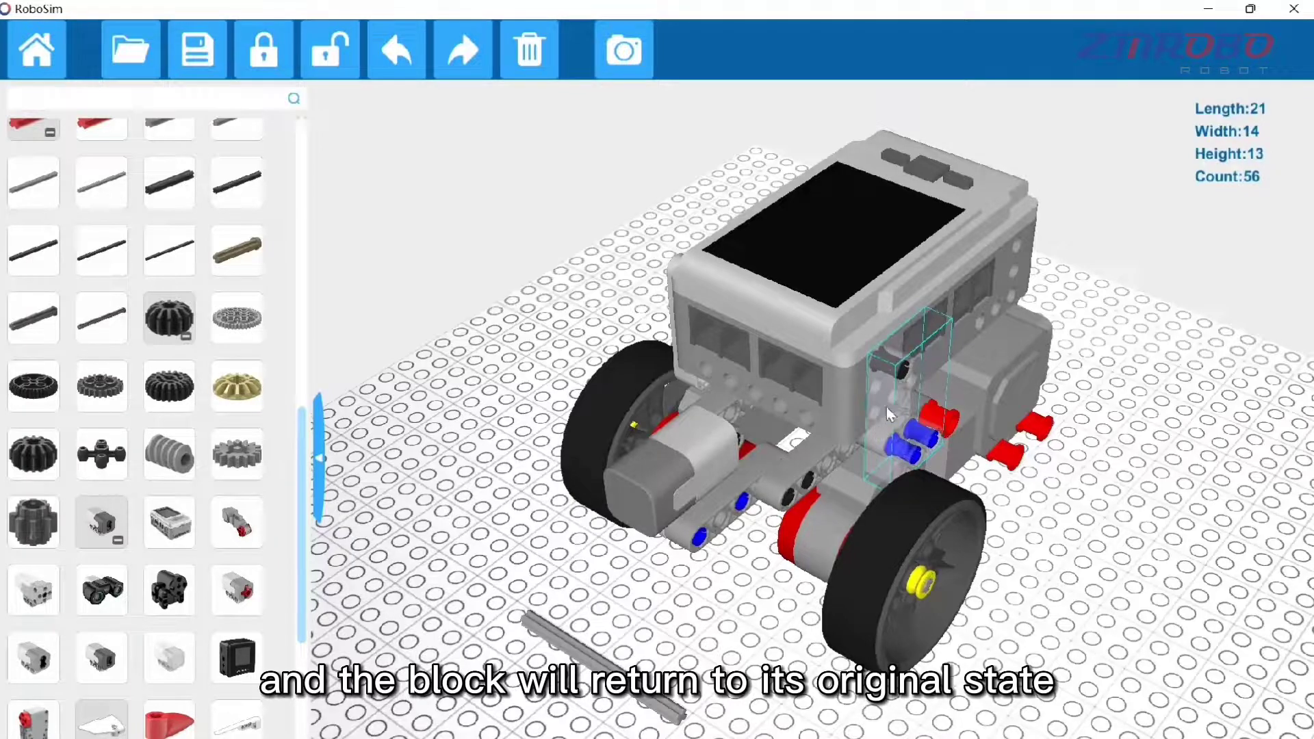
pyautogui.click(788, 421)
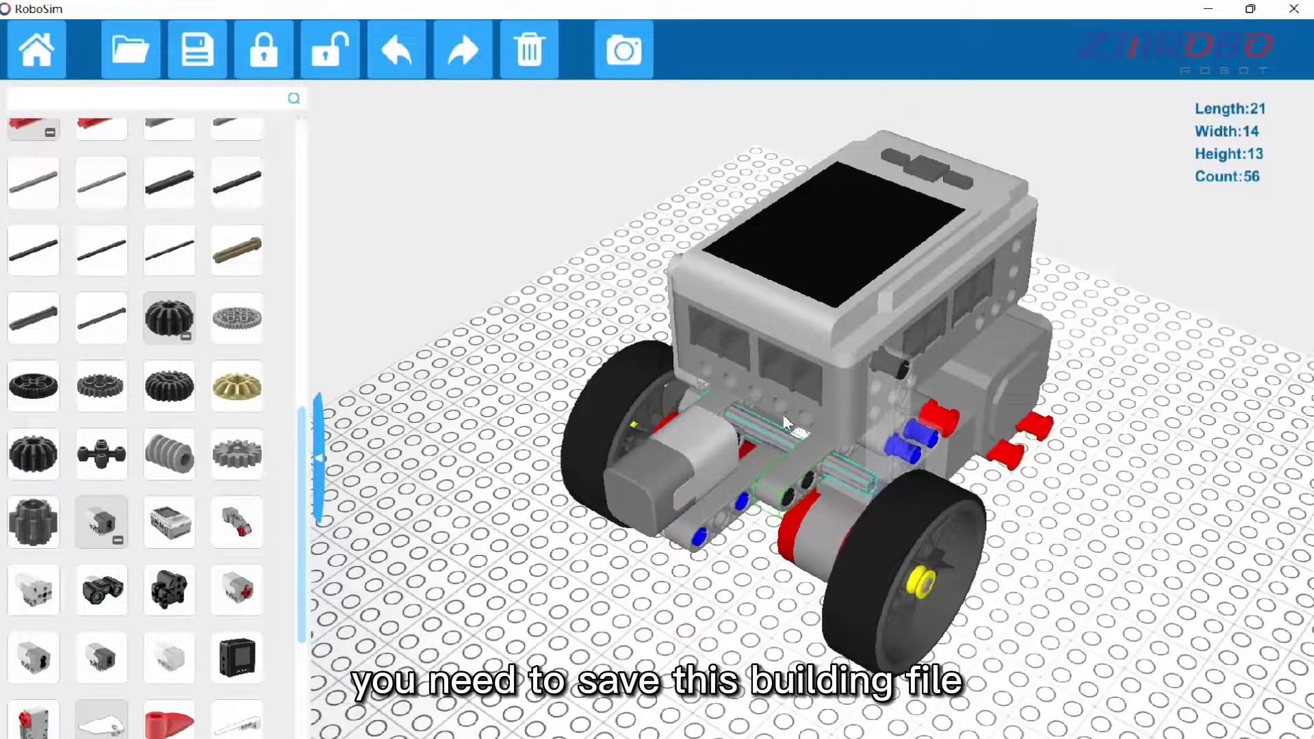
pyautogui.click(779, 415)
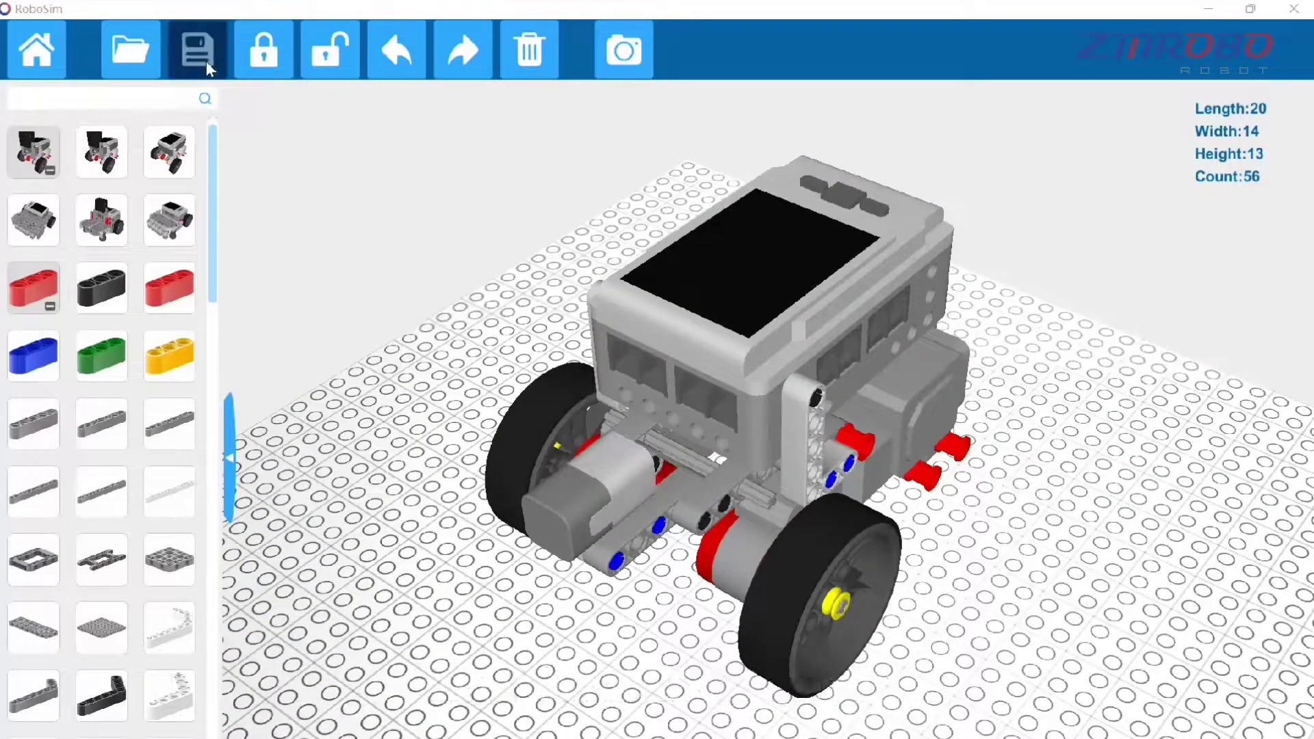
# Save the build under the file name 'robot' and return to an empty workbench
pyautogui.click(209, 68)
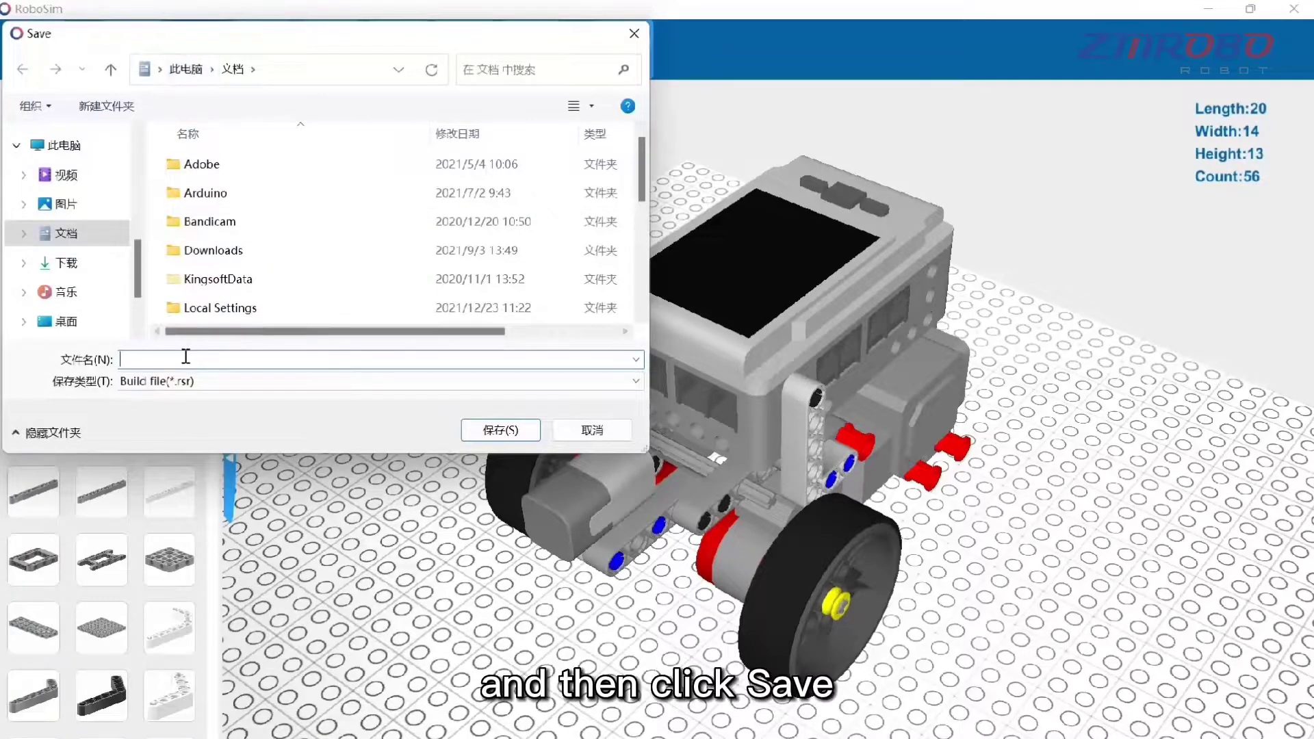
pyautogui.write('ro')
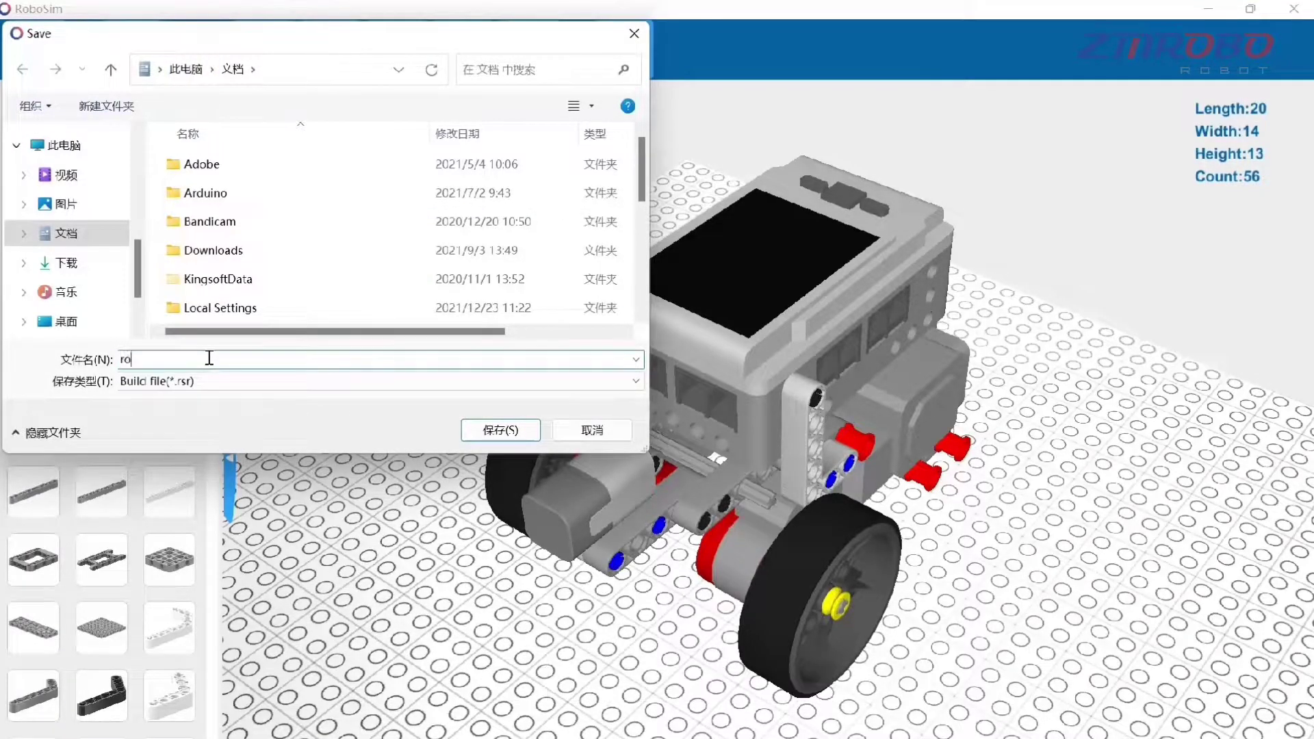
pyautogui.write('bot')
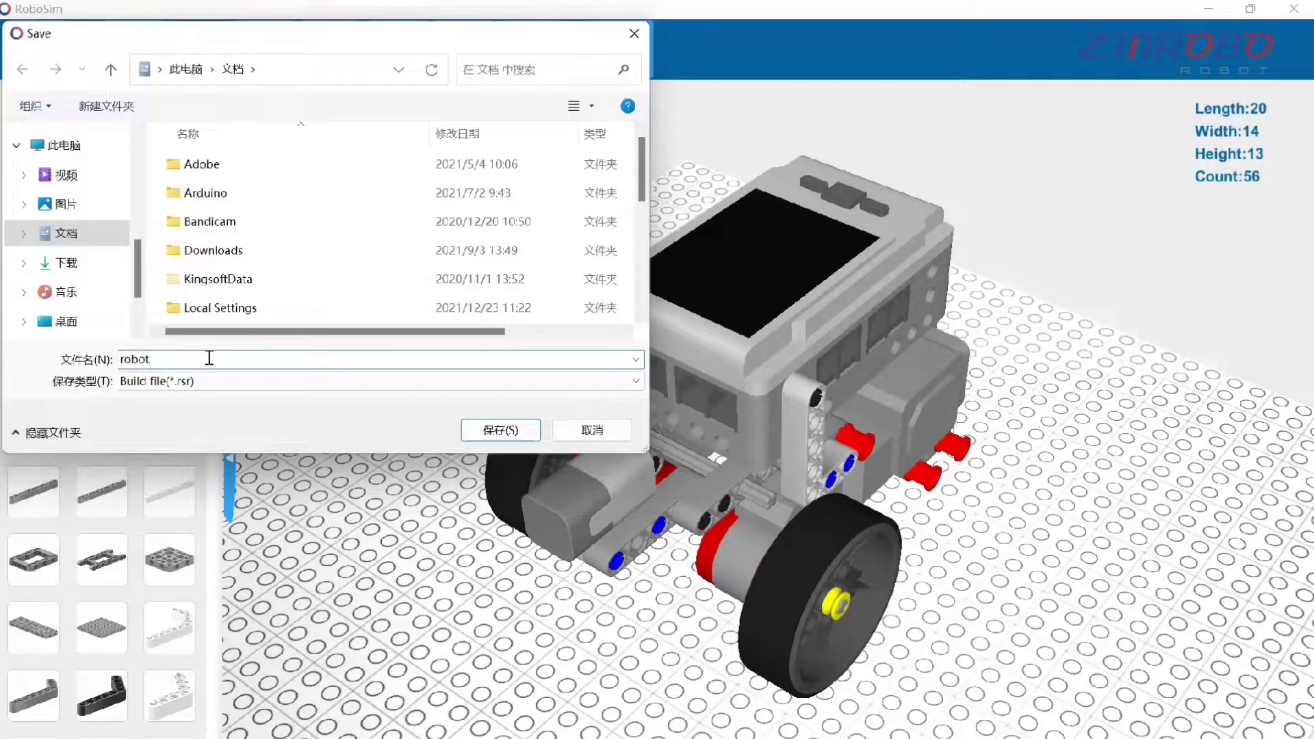
pyautogui.click(507, 433)
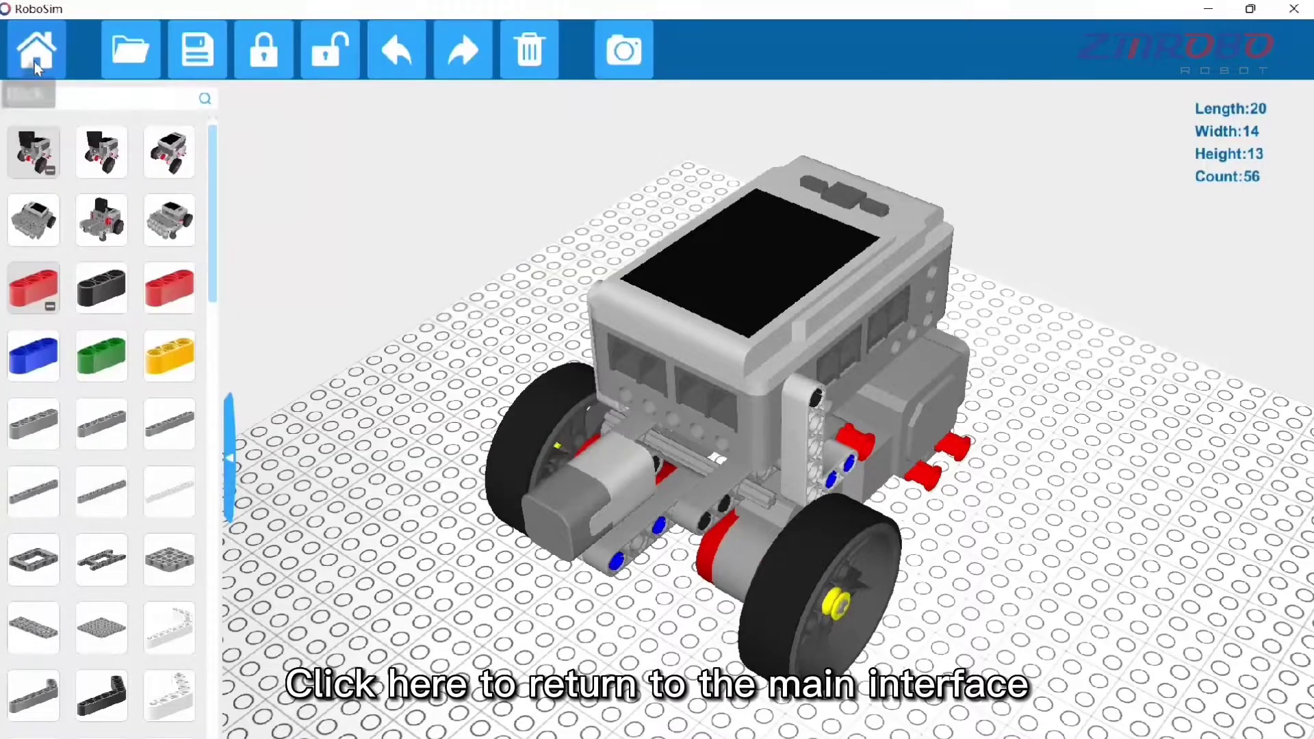
pyautogui.click(36, 63)
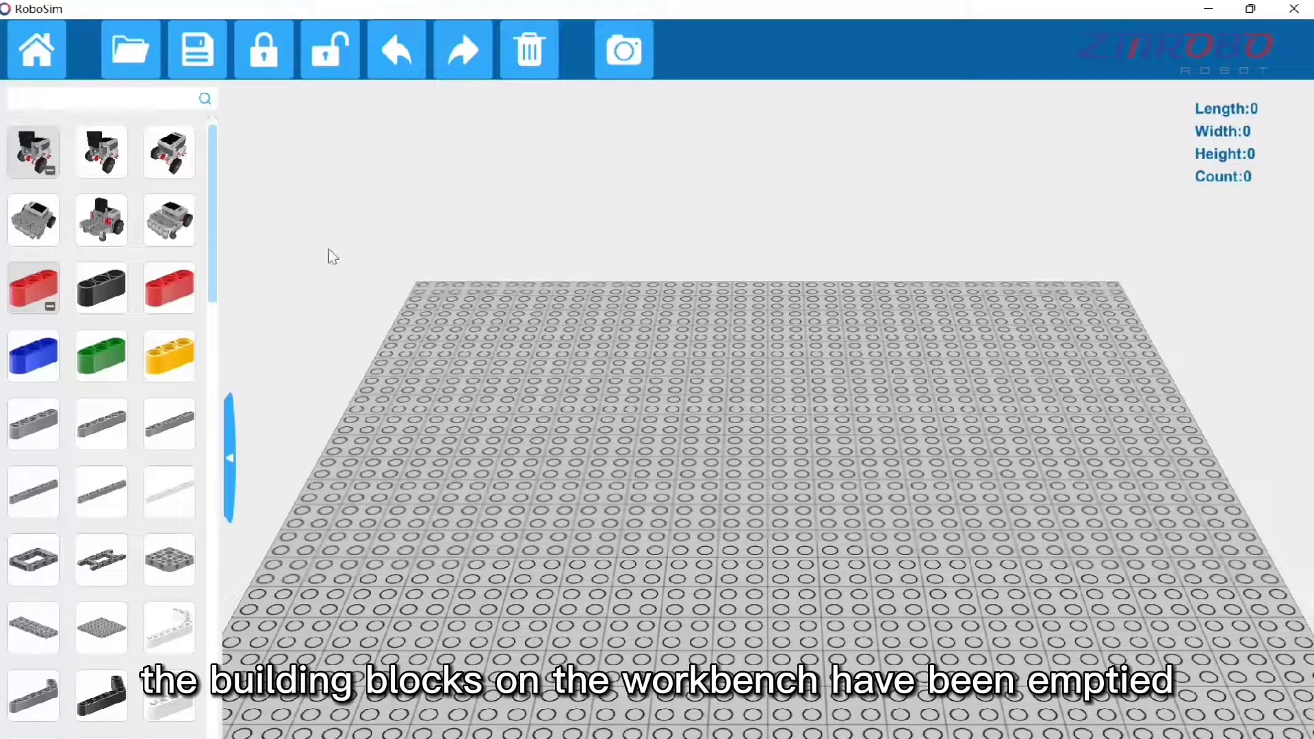
# Load the saved robot.RSR build file and orbit to inspect its 56 parts
pyautogui.click(132, 67)
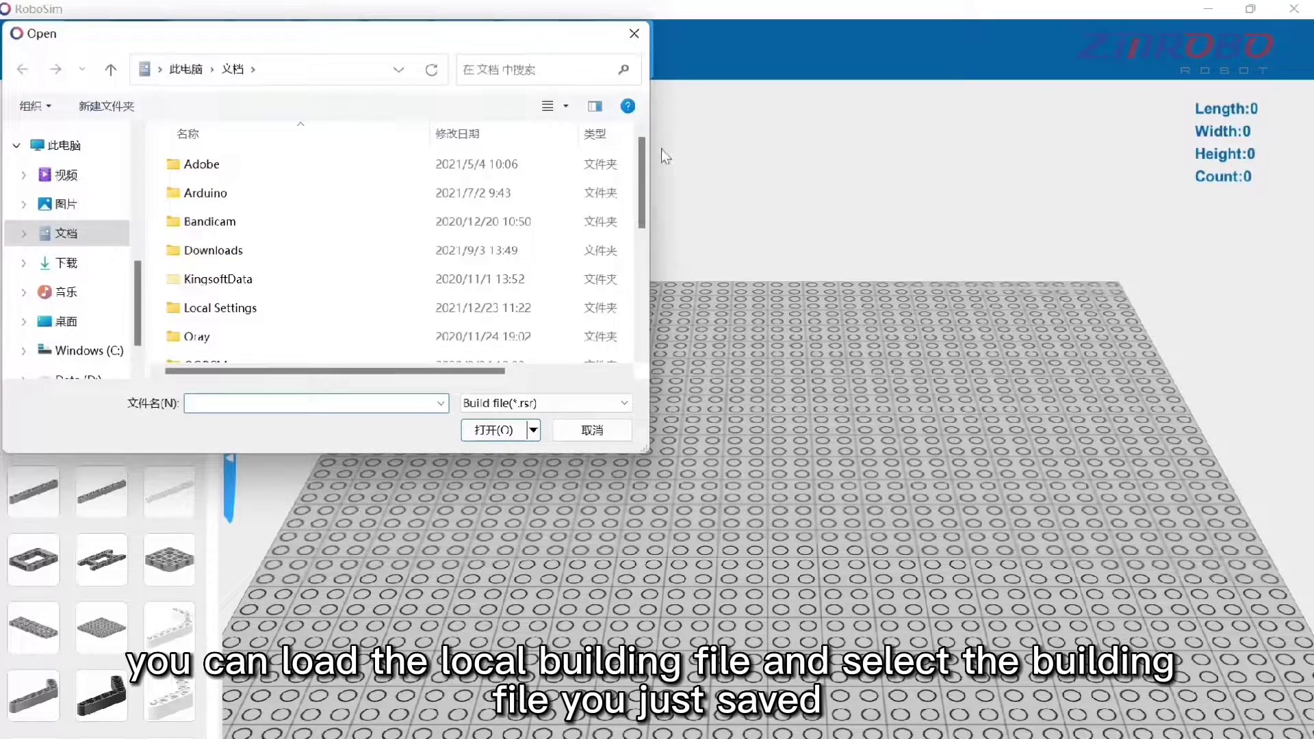
pyautogui.moveTo(638, 145); pyautogui.dragTo(639, 281)
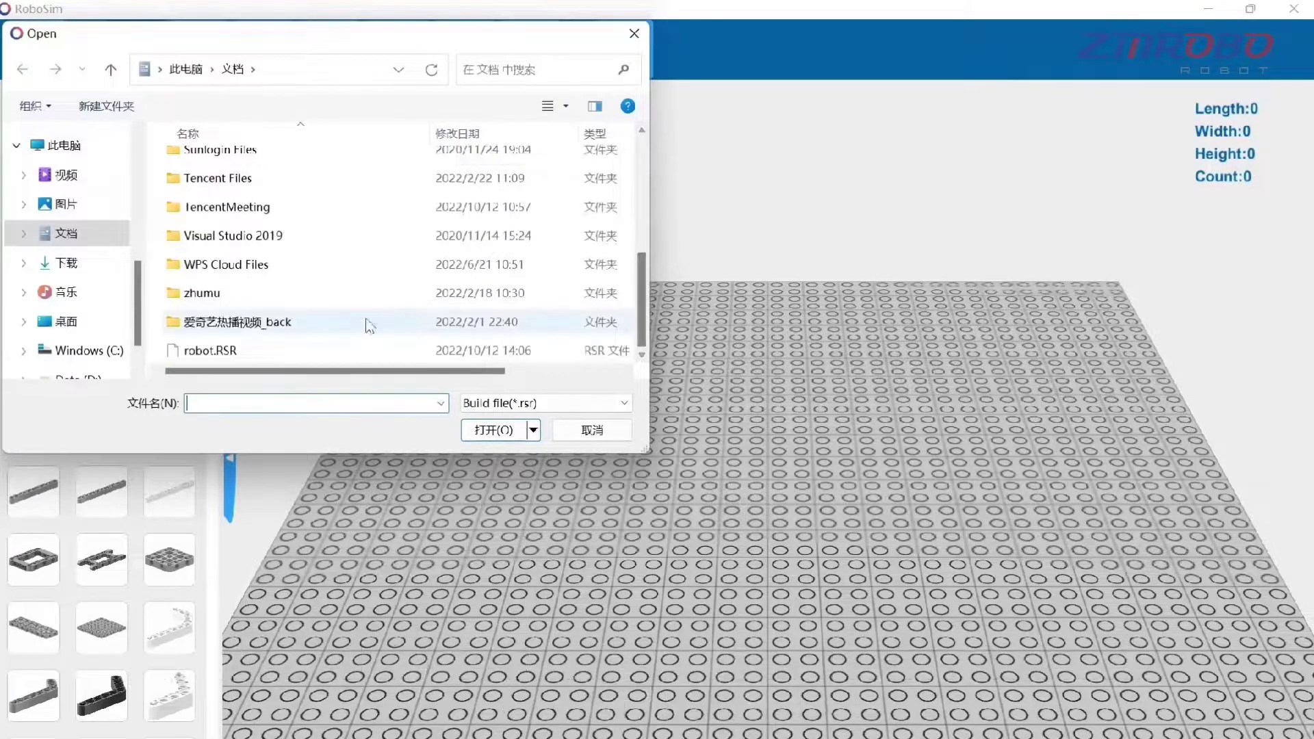
pyautogui.click(384, 350)
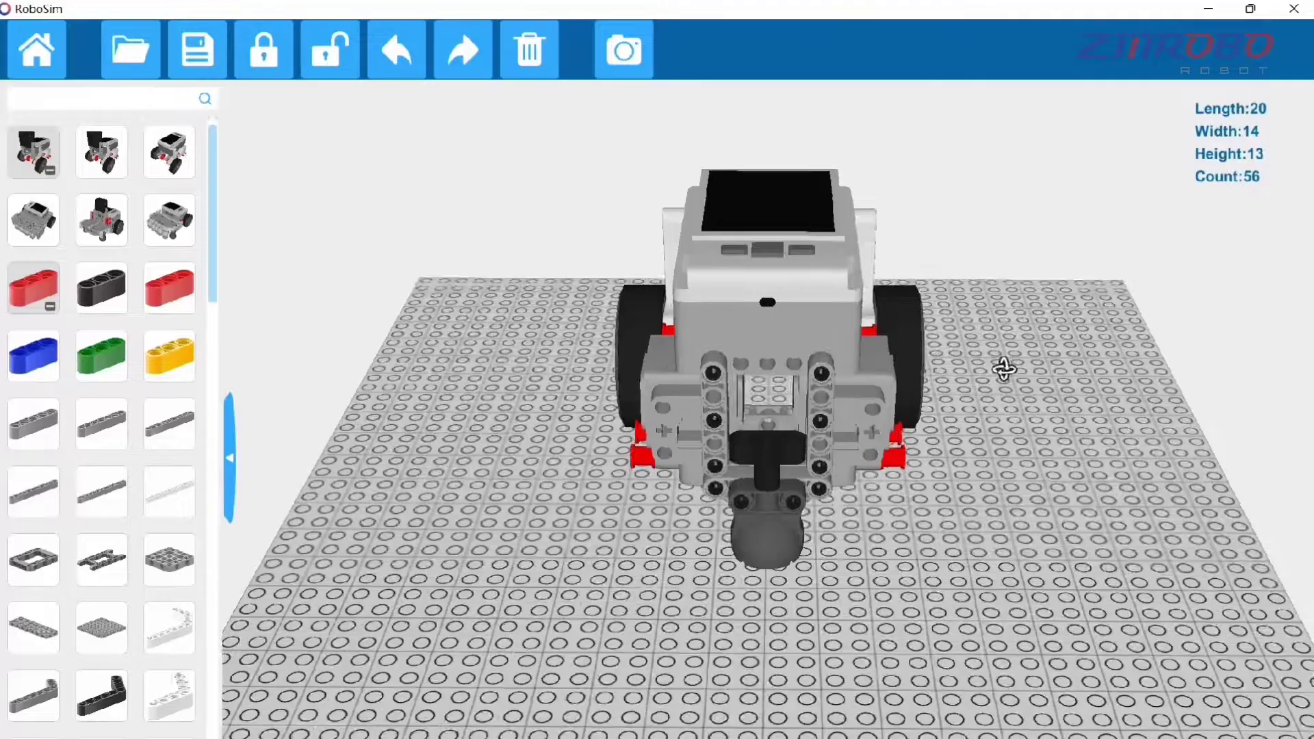
pyautogui.moveTo(1004, 367); pyautogui.dragTo(572, 381, button='middle')
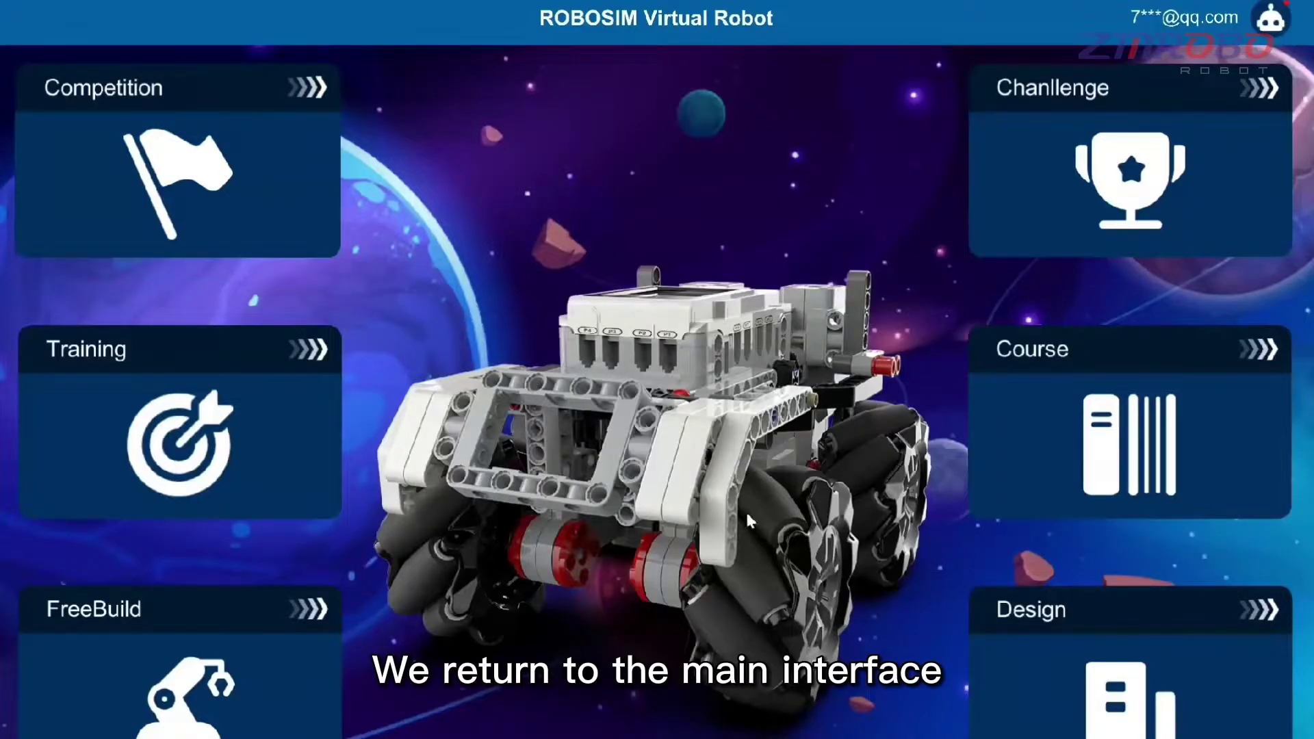
# Go from the Training section into the Basic Training venue set
pyautogui.click(217, 424)
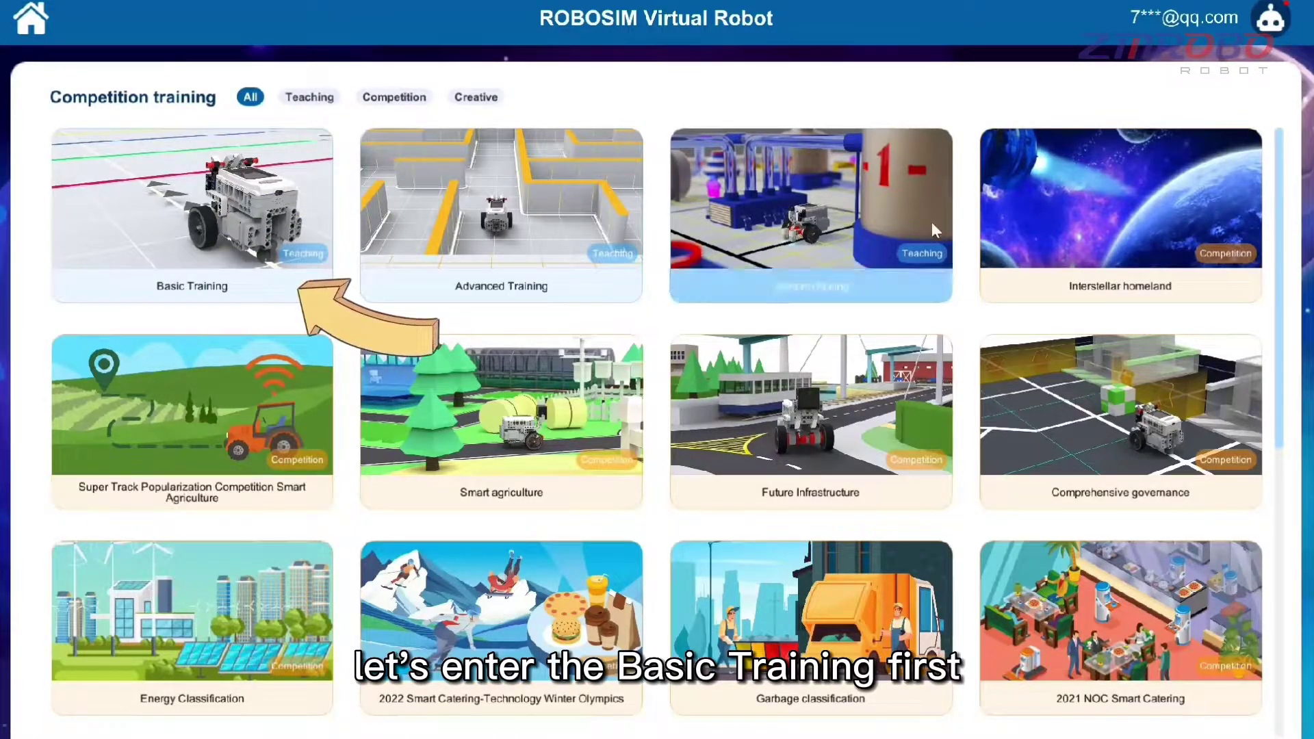
pyautogui.click(234, 219)
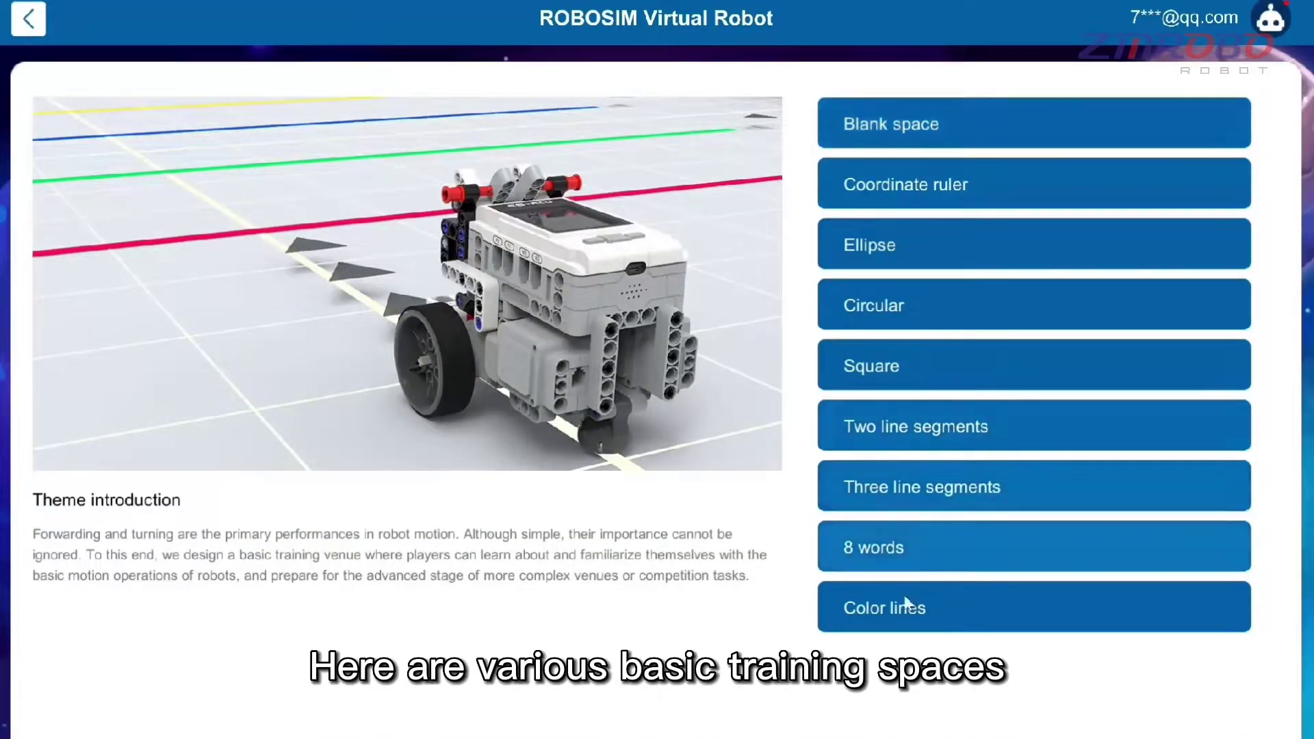
# Enter the Blank space venue and zoom, rotate and pan around its empty arena
pyautogui.click(993, 130)
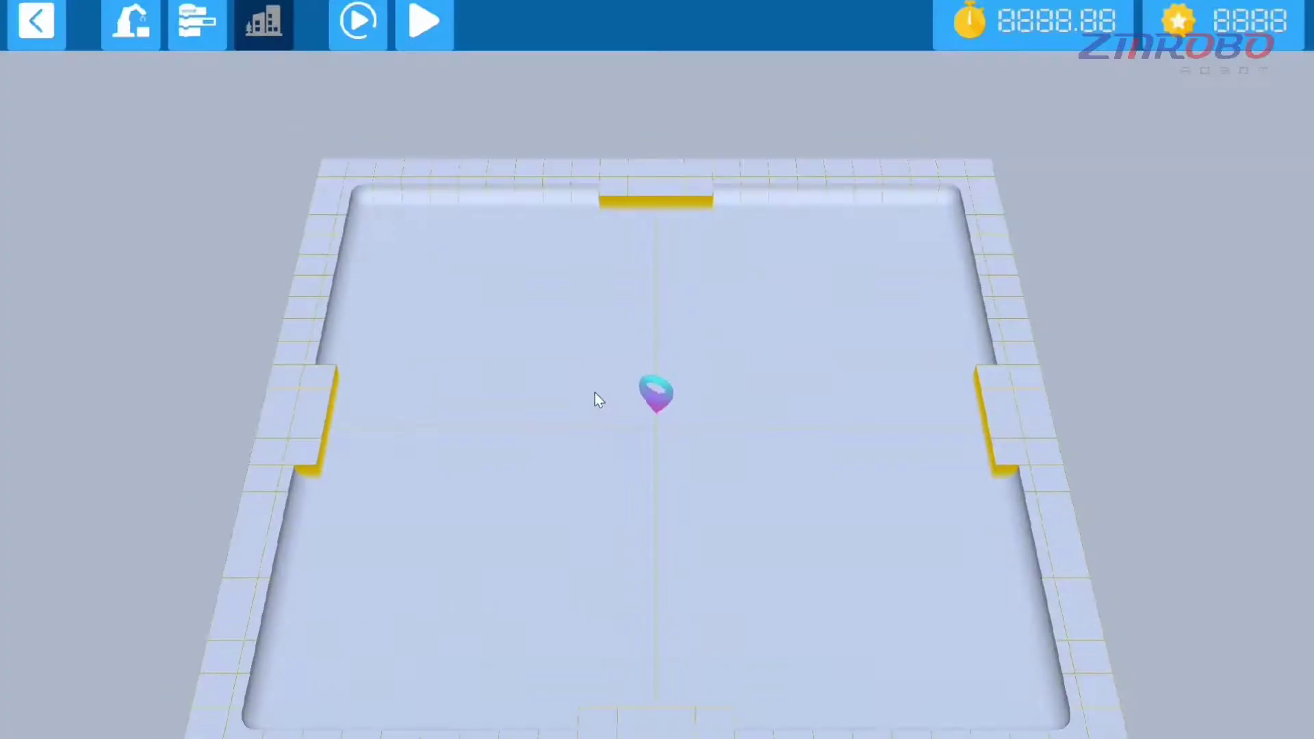
pyautogui.scroll(-2, 595, 396)
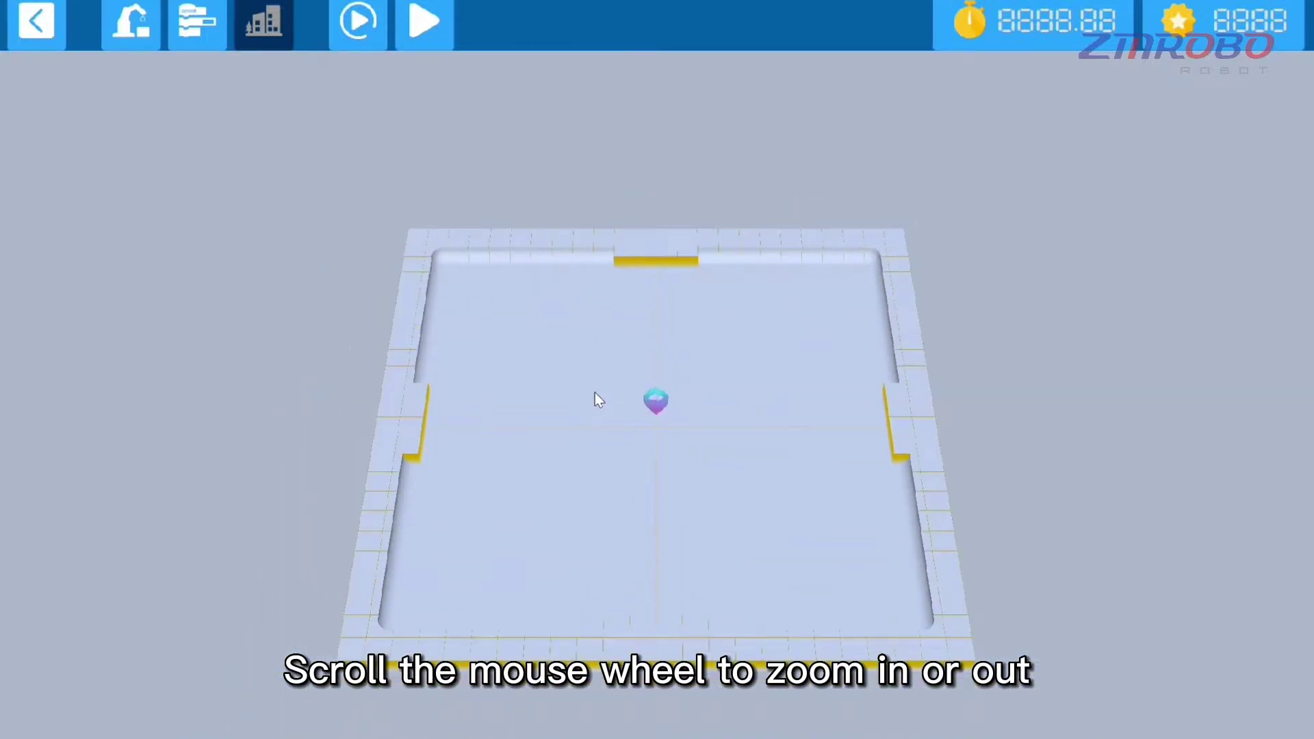
pyautogui.scroll(5, 595, 395)
pyautogui.scroll(-4, 750, 434)
pyautogui.moveTo(751, 434); pyautogui.dragTo(449, 408, button='right')
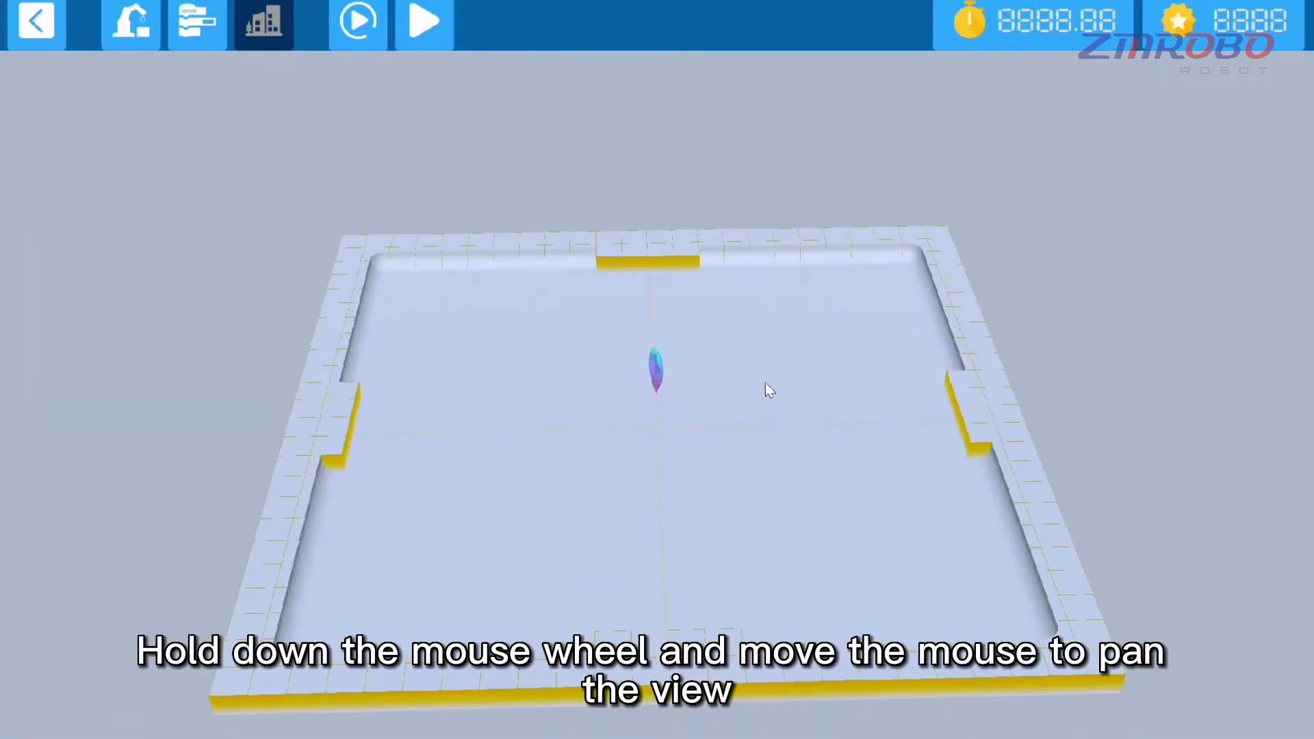
pyautogui.moveTo(759, 384)
pyautogui.mouseDown(button='middle')
pyautogui.moveTo(671, 376)
pyautogui.moveTo(736, 381)
pyautogui.mouseUp(button='middle')
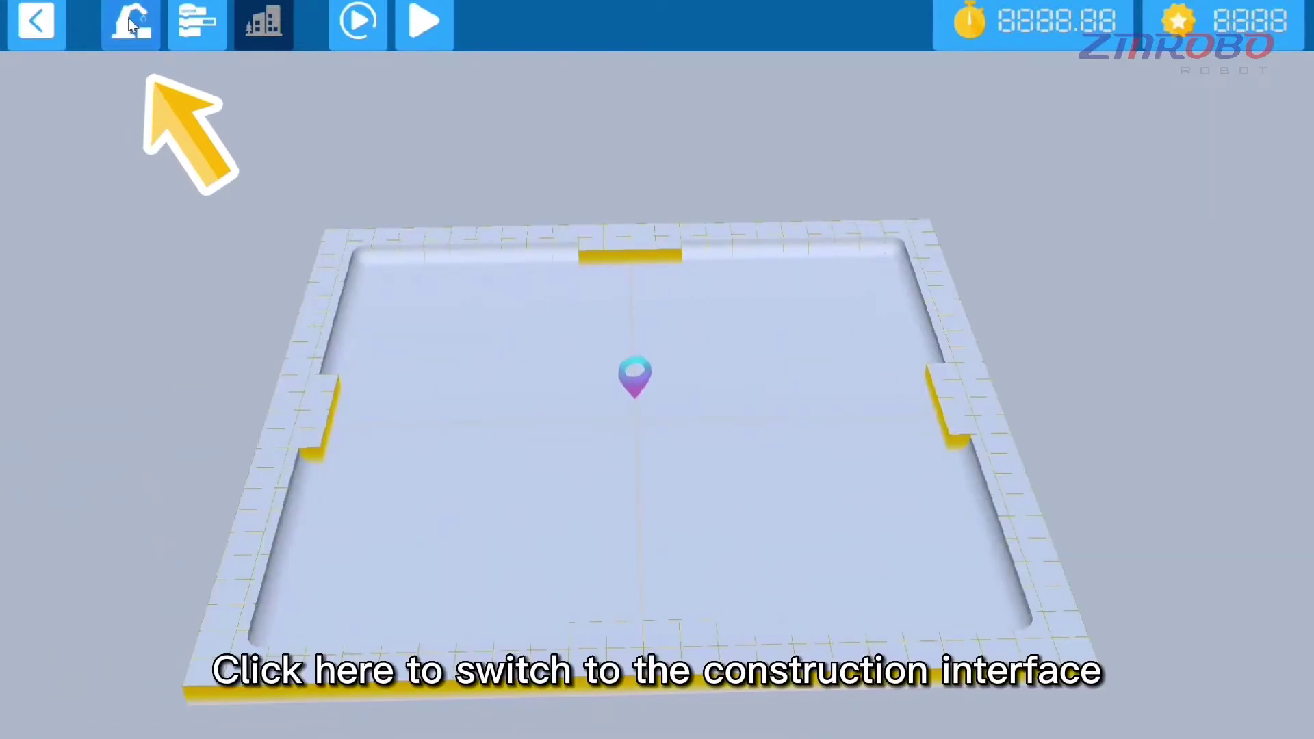
# Load robot.RSR into the venue's Build Robot workspace and orbit around the 56-part robot
pyautogui.click(130, 24)
pyautogui.click(372, 44)
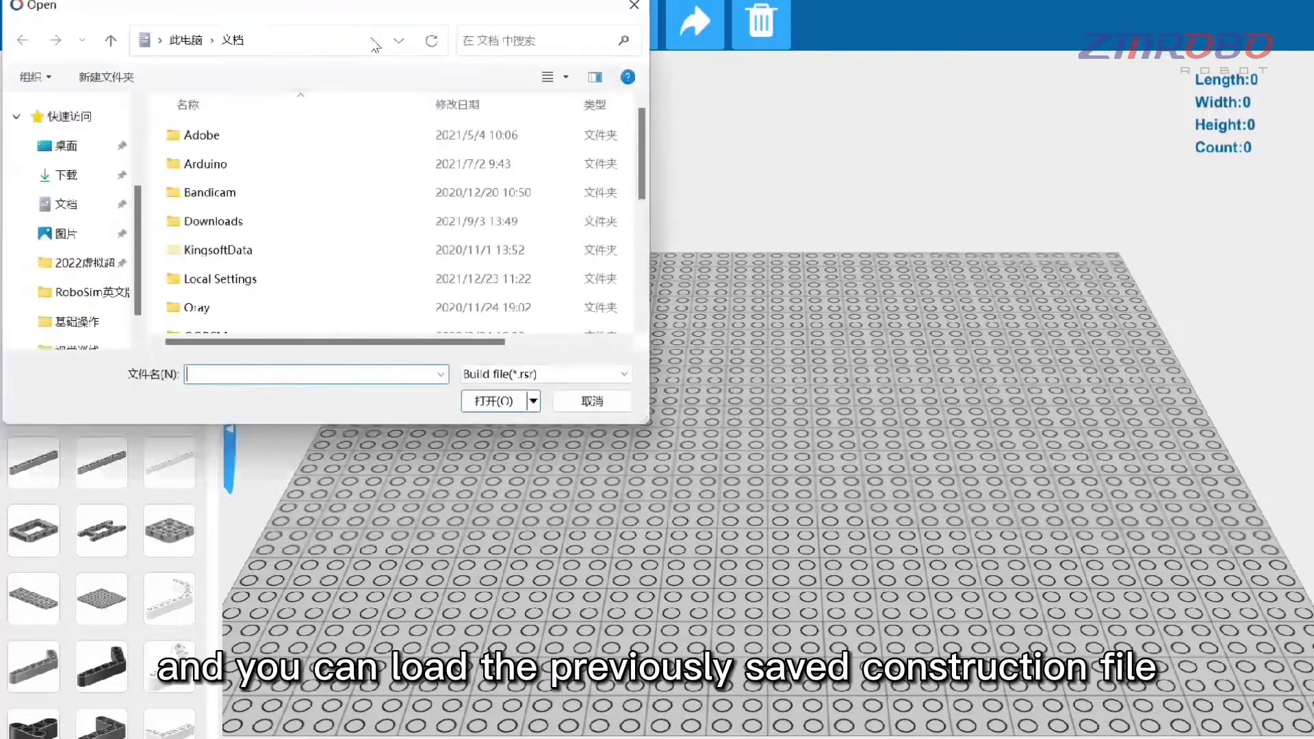
pyautogui.moveTo(643, 166); pyautogui.dragTo(635, 303)
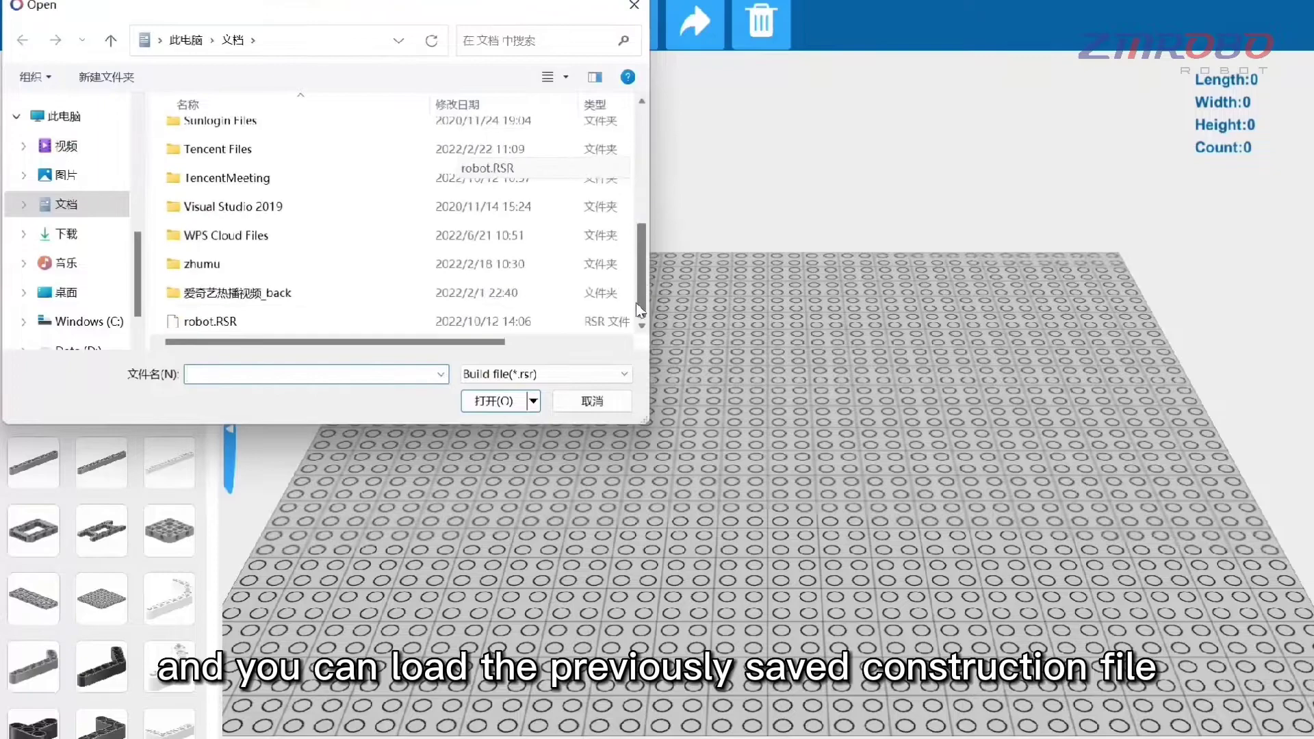
pyautogui.click(334, 323)
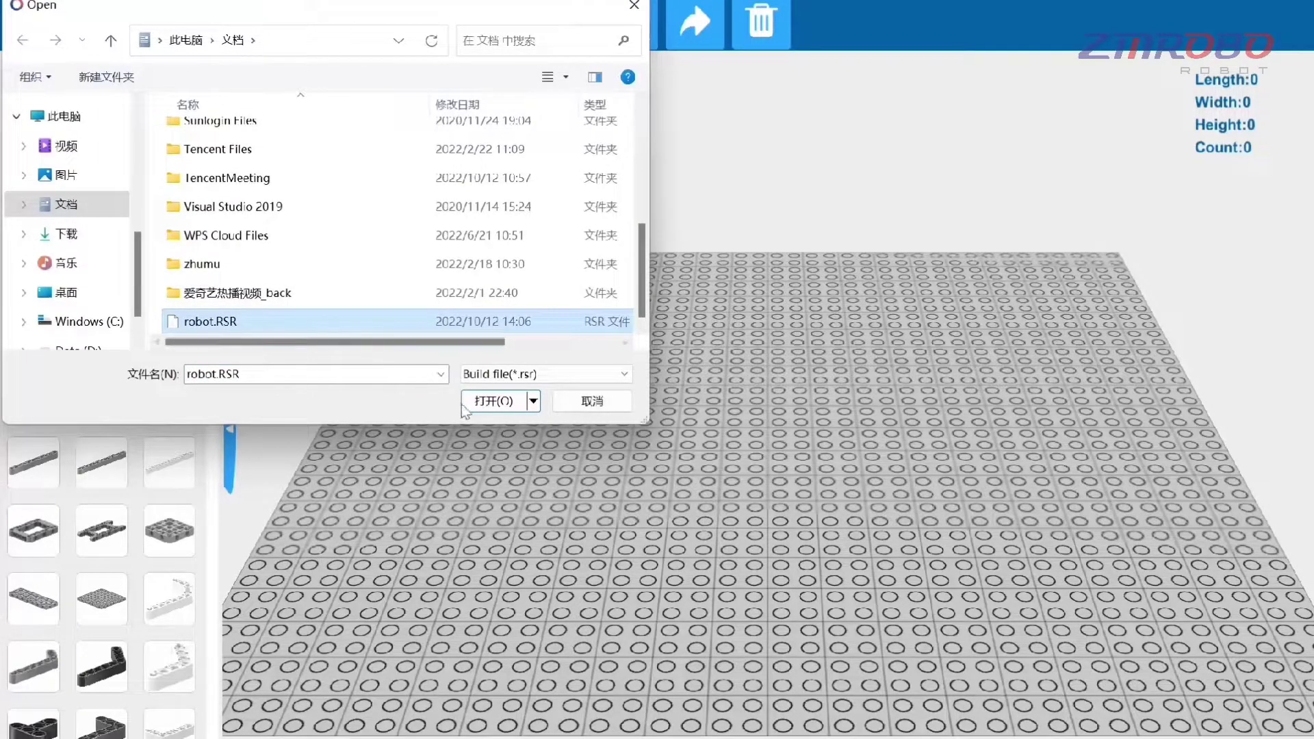
pyautogui.click(495, 401)
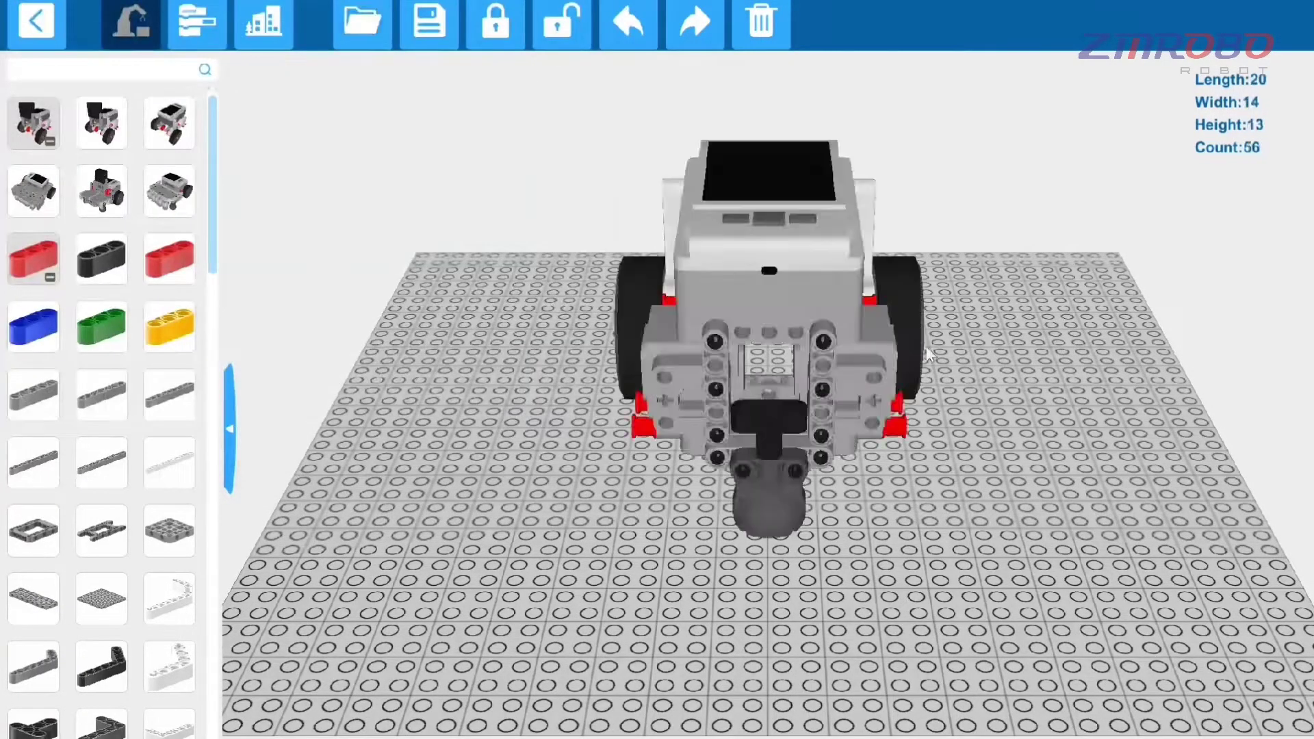
pyautogui.moveTo(1071, 336); pyautogui.dragTo(537, 383)
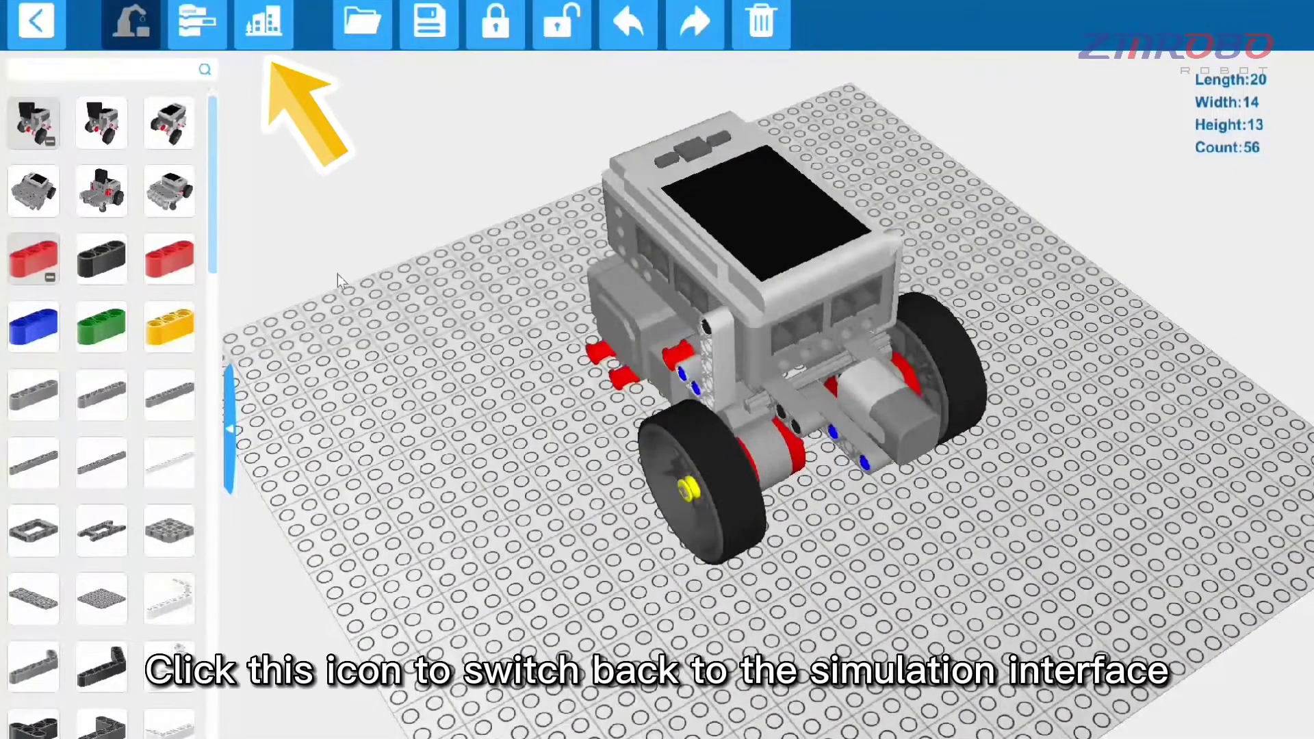
# Start the simulation with the loaded robot, then collapse the data panel listing M1, M2 and P2
pyautogui.click(282, 37)
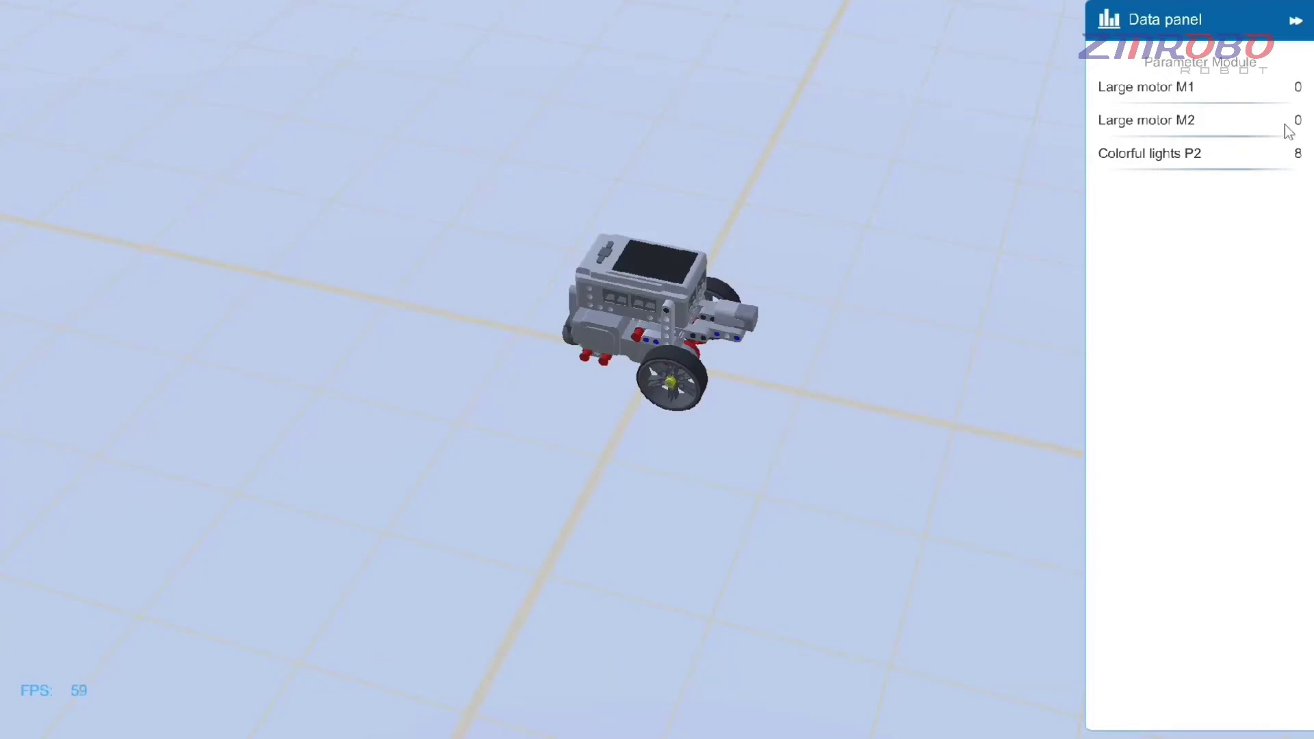
pyautogui.click(1295, 24)
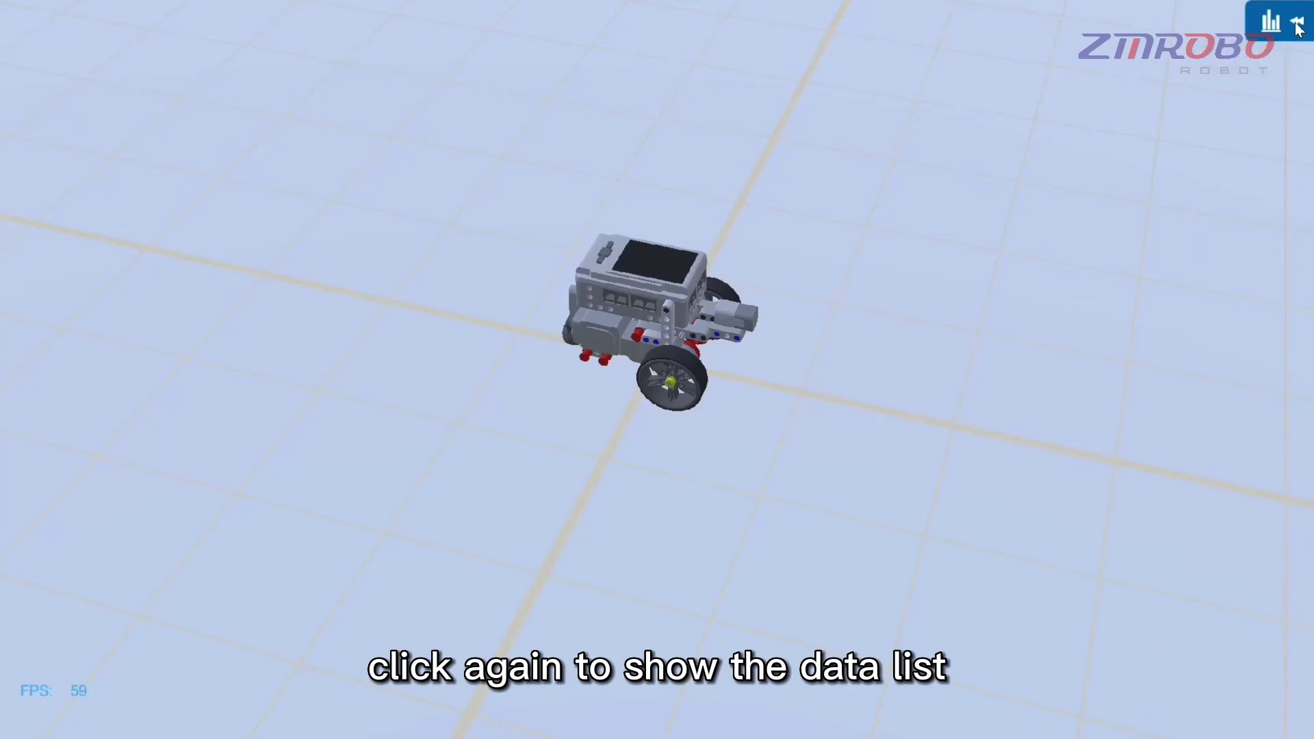